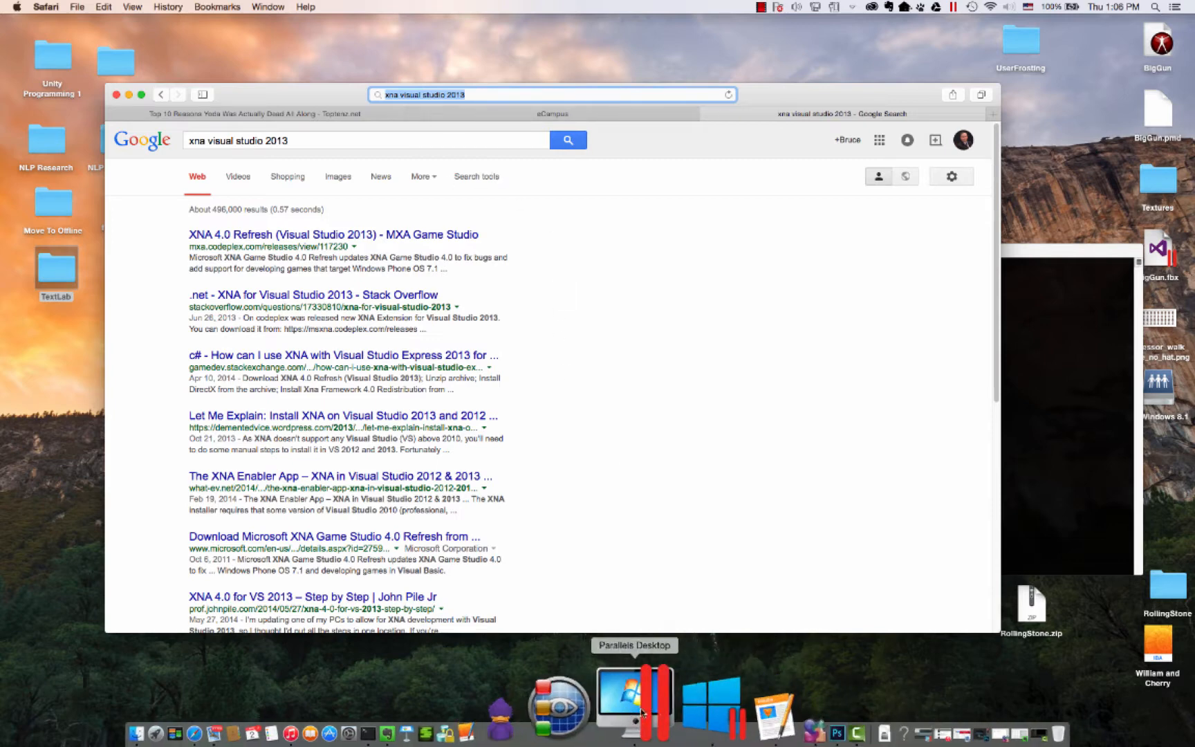
- Switch to the Windows 8.1 virtual machine in Parallels Desktop, view its Start screen and leave it
{"action": "left_click", "coordinate": [660, 712]}
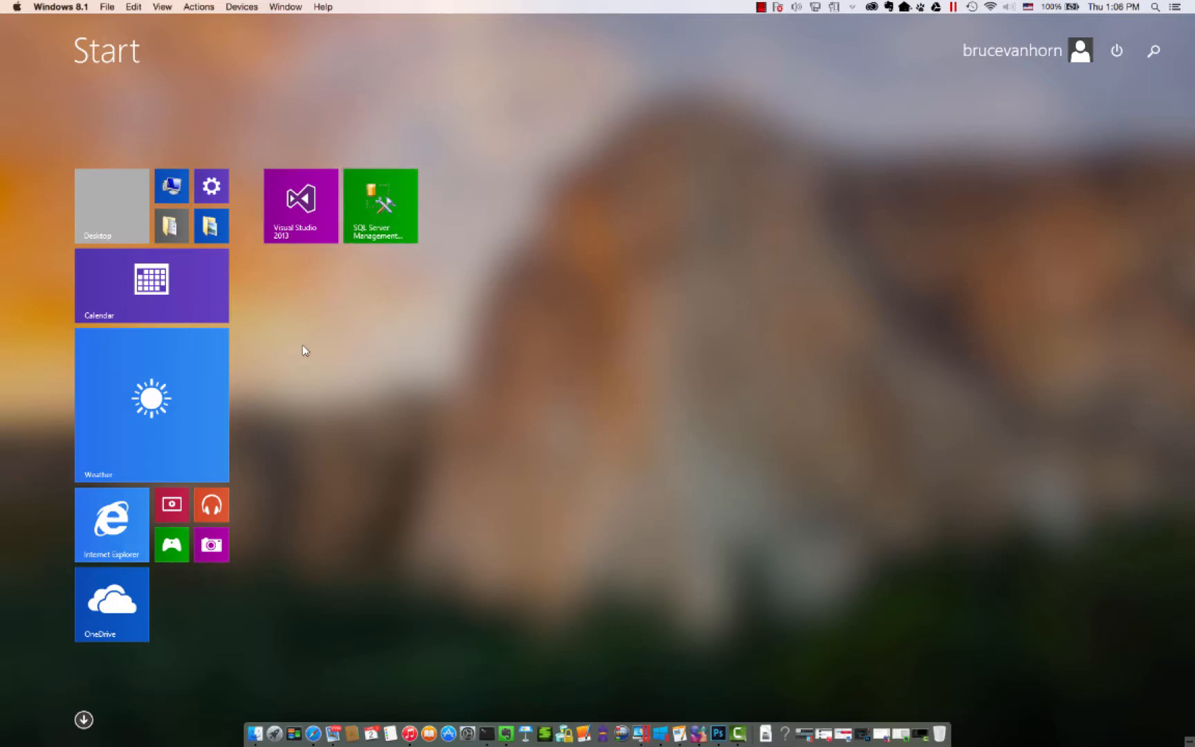
{"action": "key", "text": "Escape"}
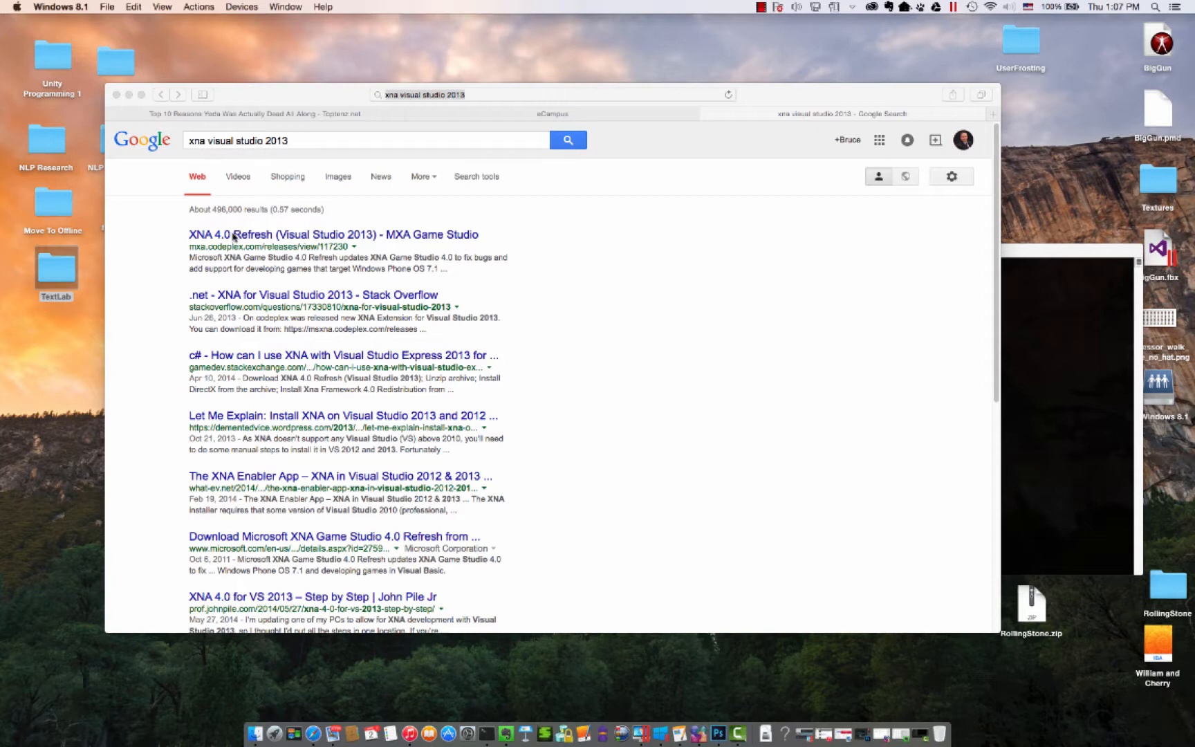
- In Safari, open the XNA 4.0 Refresh (Visual Studio 2013) search result and download XNA Game Studio 4.0.4.zip
{"action": "left_click", "coordinate": [133, 247]}
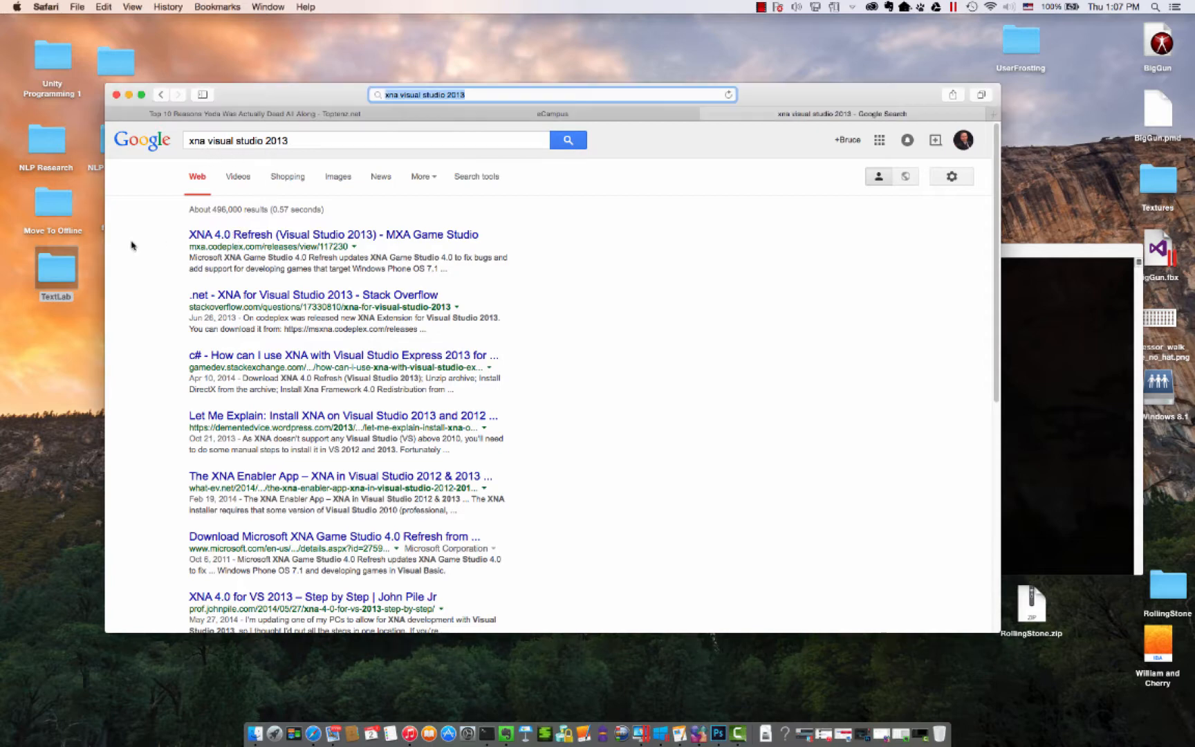
{"action": "left_click", "coordinate": [192, 238]}
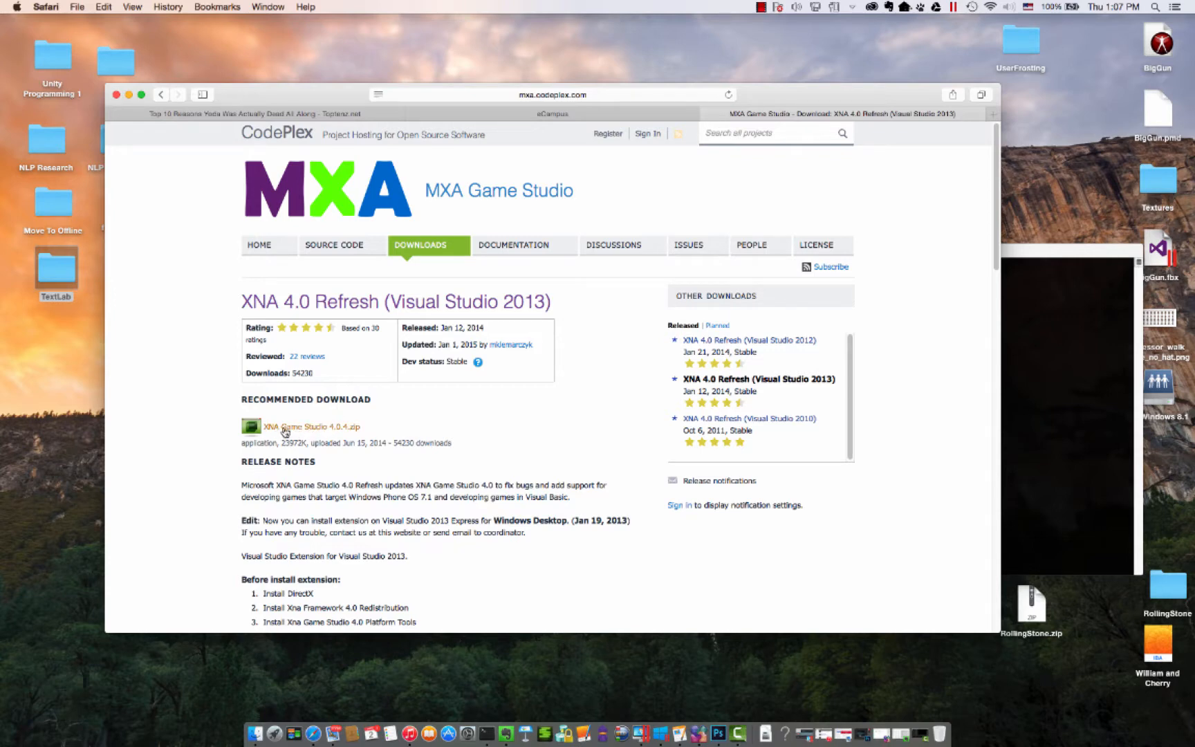
{"action": "left_click", "coordinate": [338, 429]}
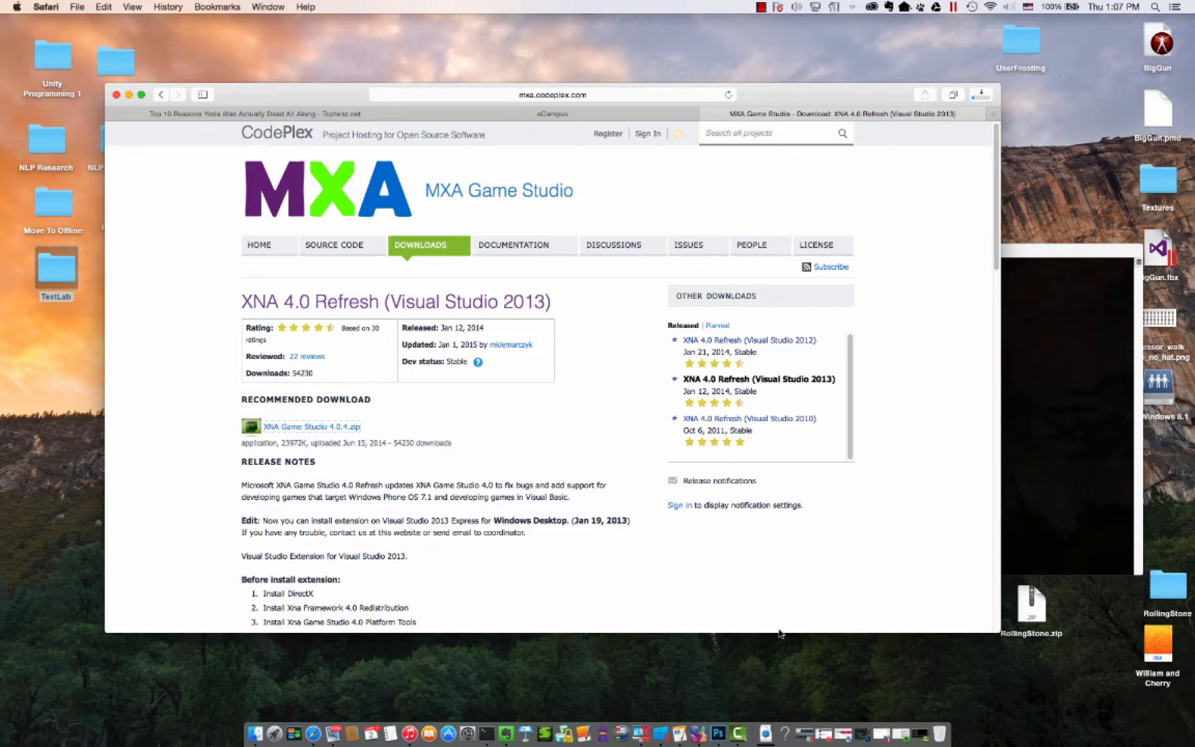
{"action": "left_click", "coordinate": [739, 726]}
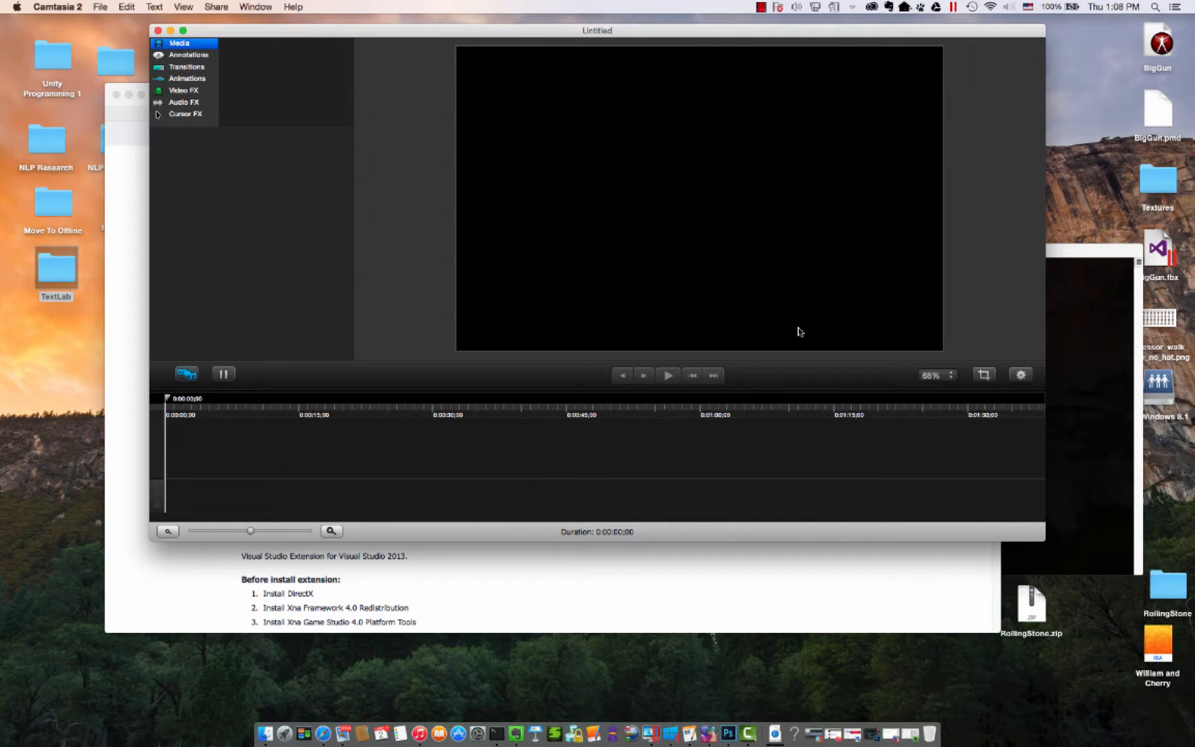
{"action": "left_click", "coordinate": [761, 7]}
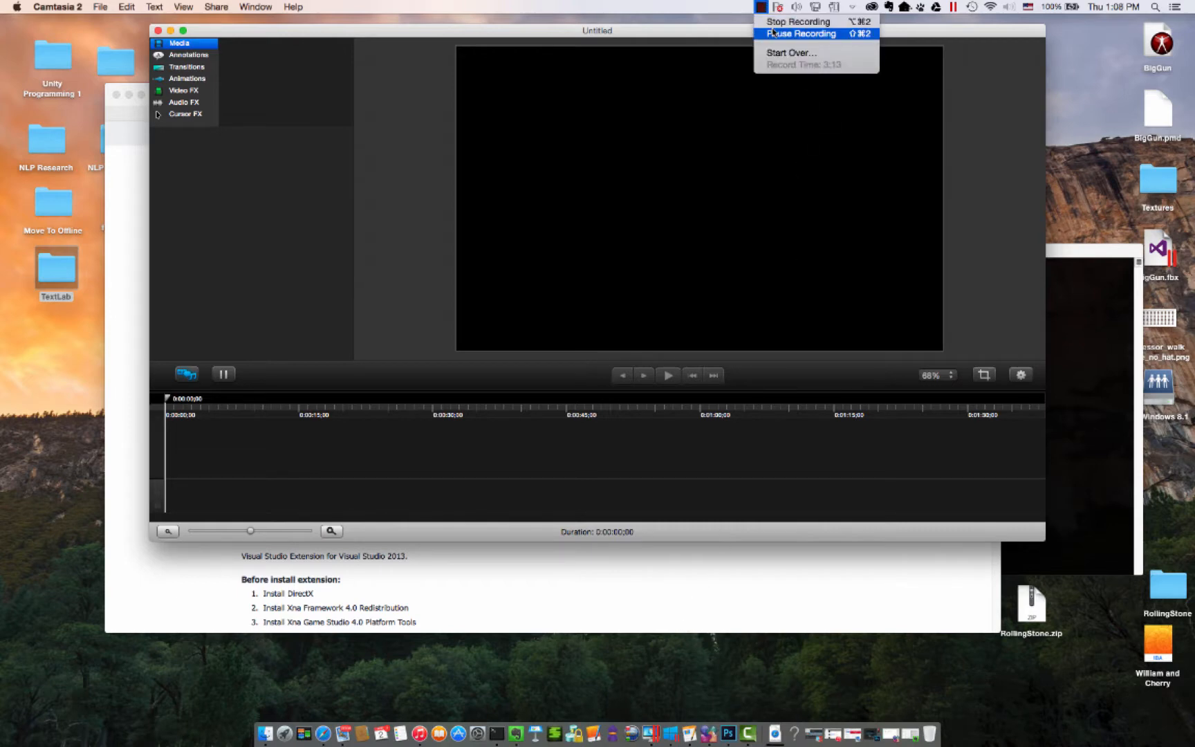
{"action": "left_click", "coordinate": [773, 32]}
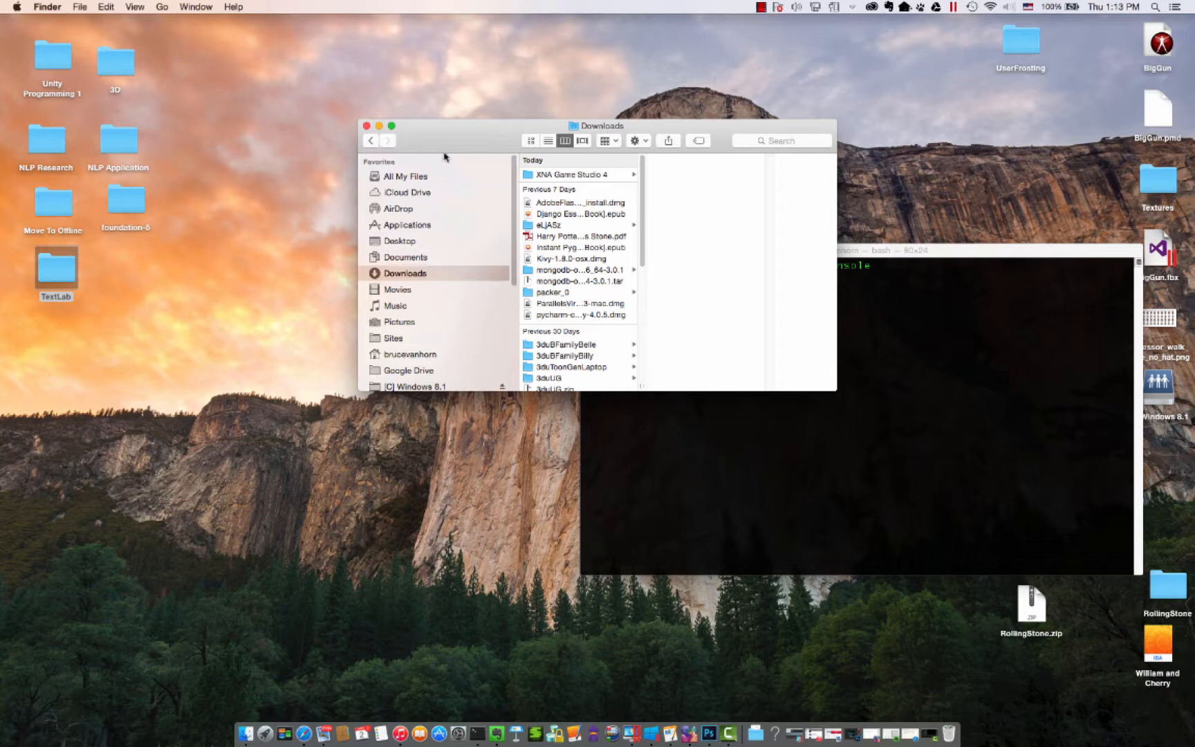
- Run DXSETUP.exe from the 1. DirectX folder inside the downloaded XNA Game Studio 4 folder and allow it to make changes
{"action": "left_click", "coordinate": [557, 176]}
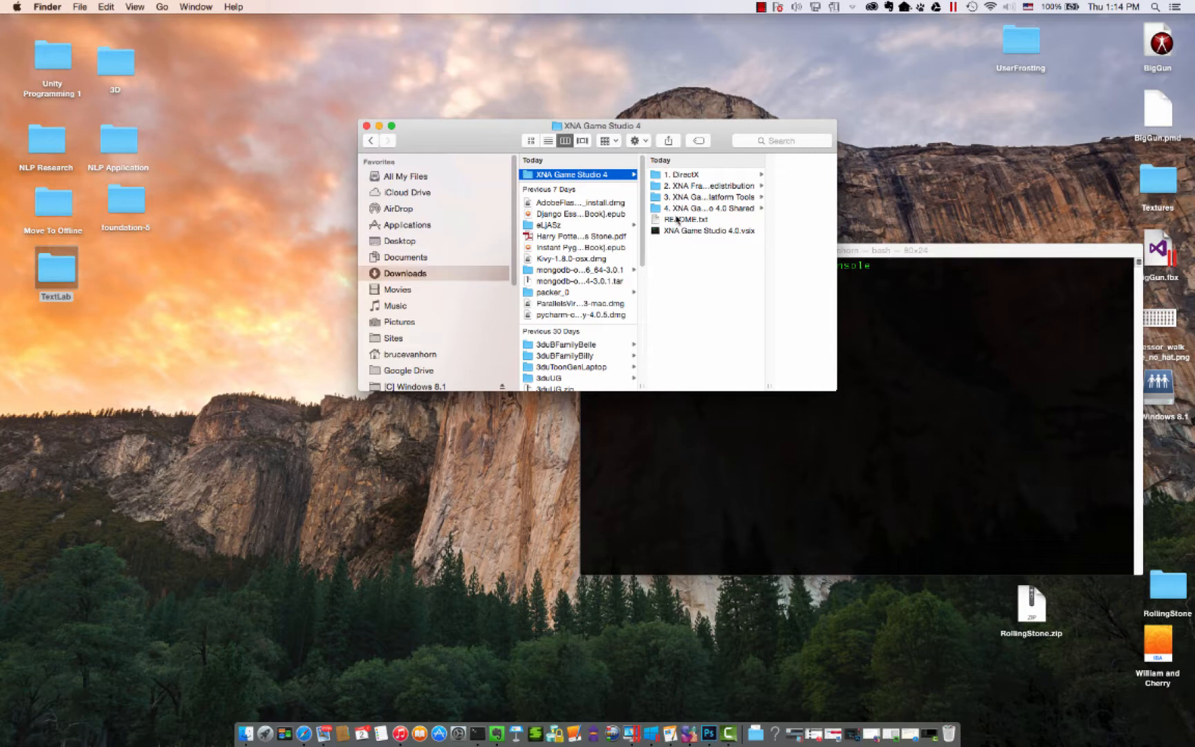
{"action": "left_click", "coordinate": [680, 177]}
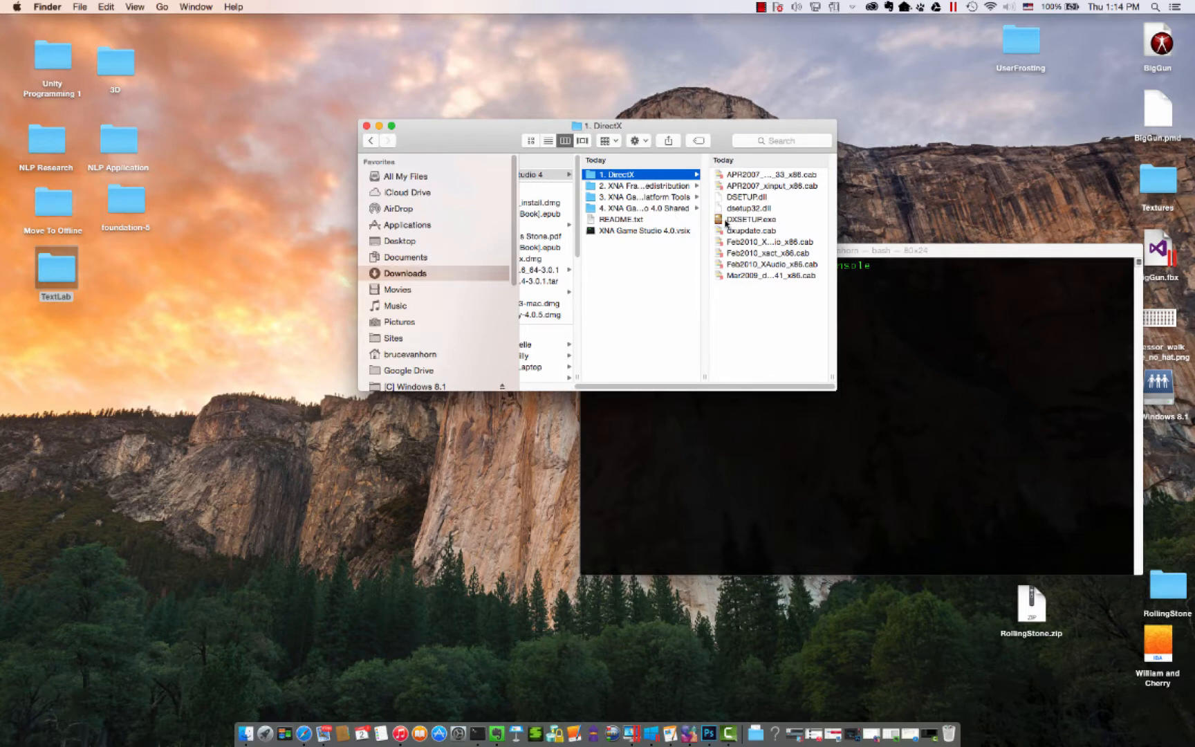
{"action": "double_click", "coordinate": [754, 220]}
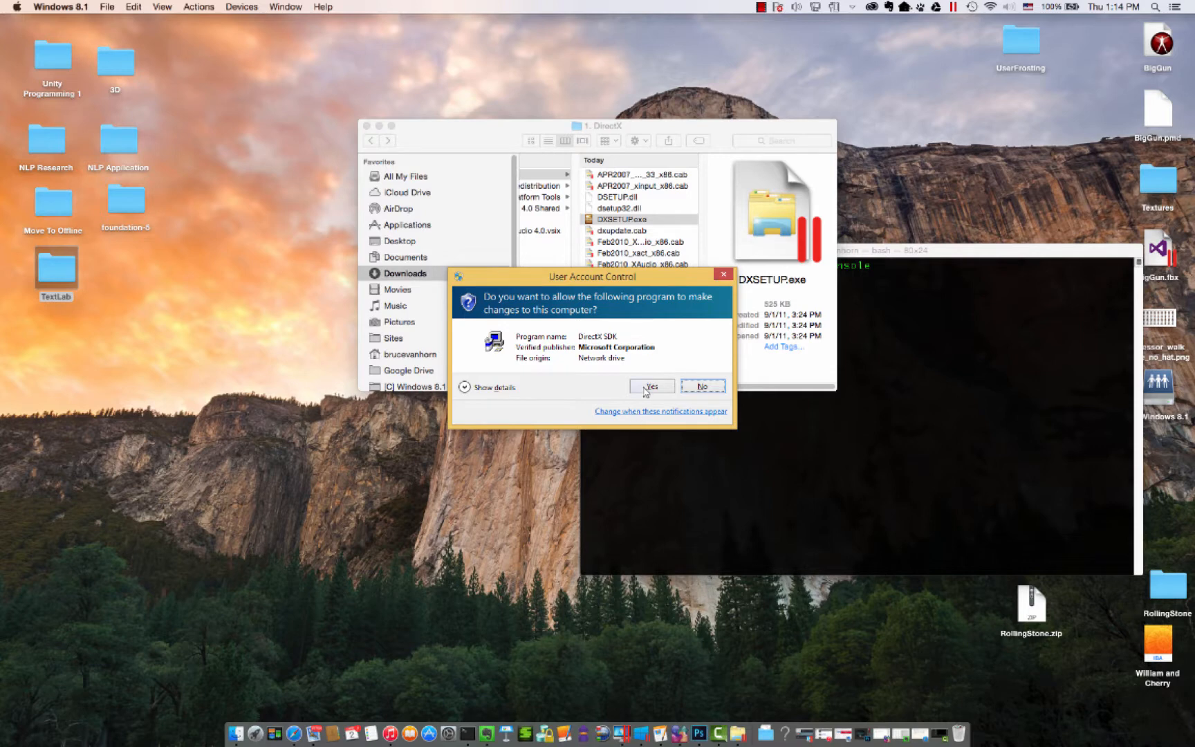
{"action": "left_click", "coordinate": [644, 388]}
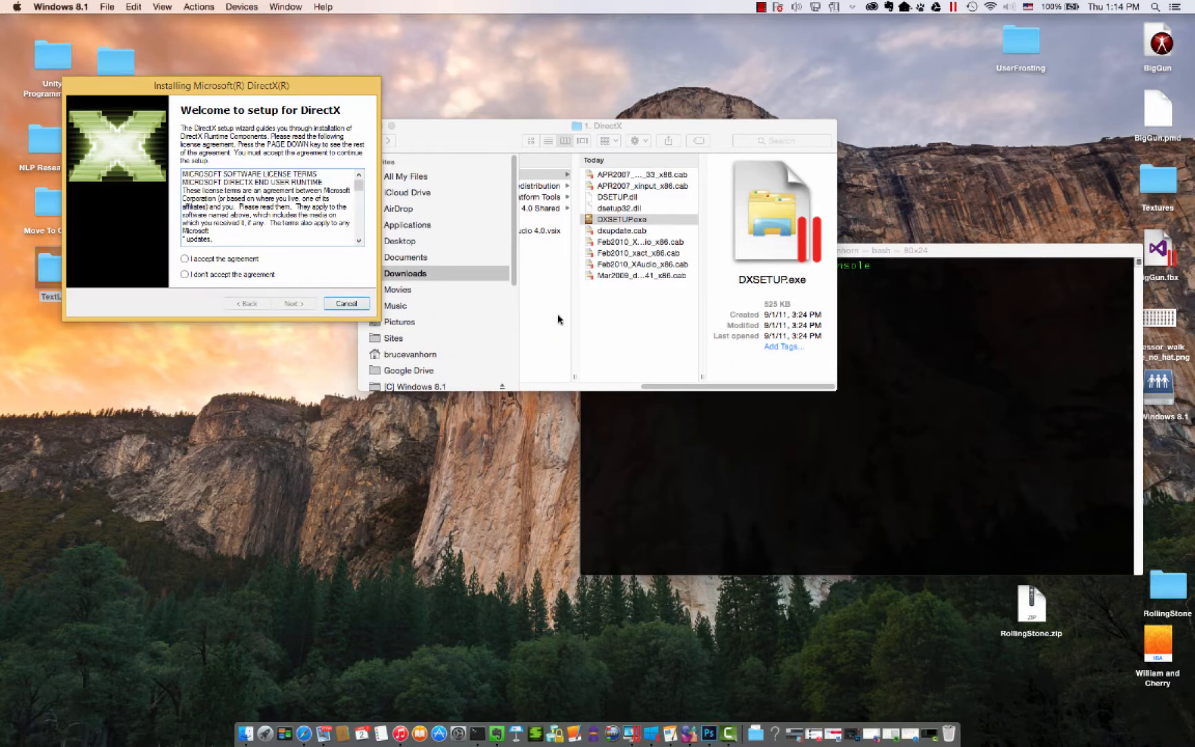
- Accept the DirectX license agreement, install the runtime components and finish the setup wizard
{"action": "left_click", "coordinate": [215, 260]}
{"action": "left_click", "coordinate": [293, 304]}
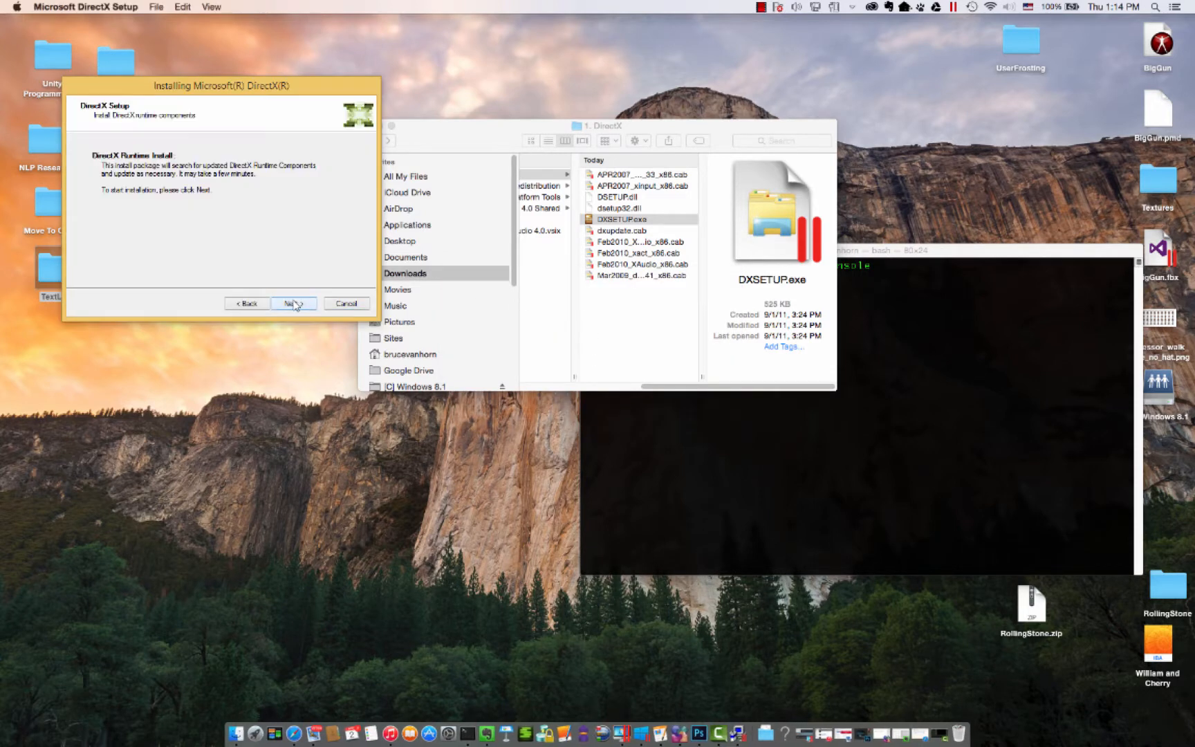
{"action": "left_click", "coordinate": [293, 304]}
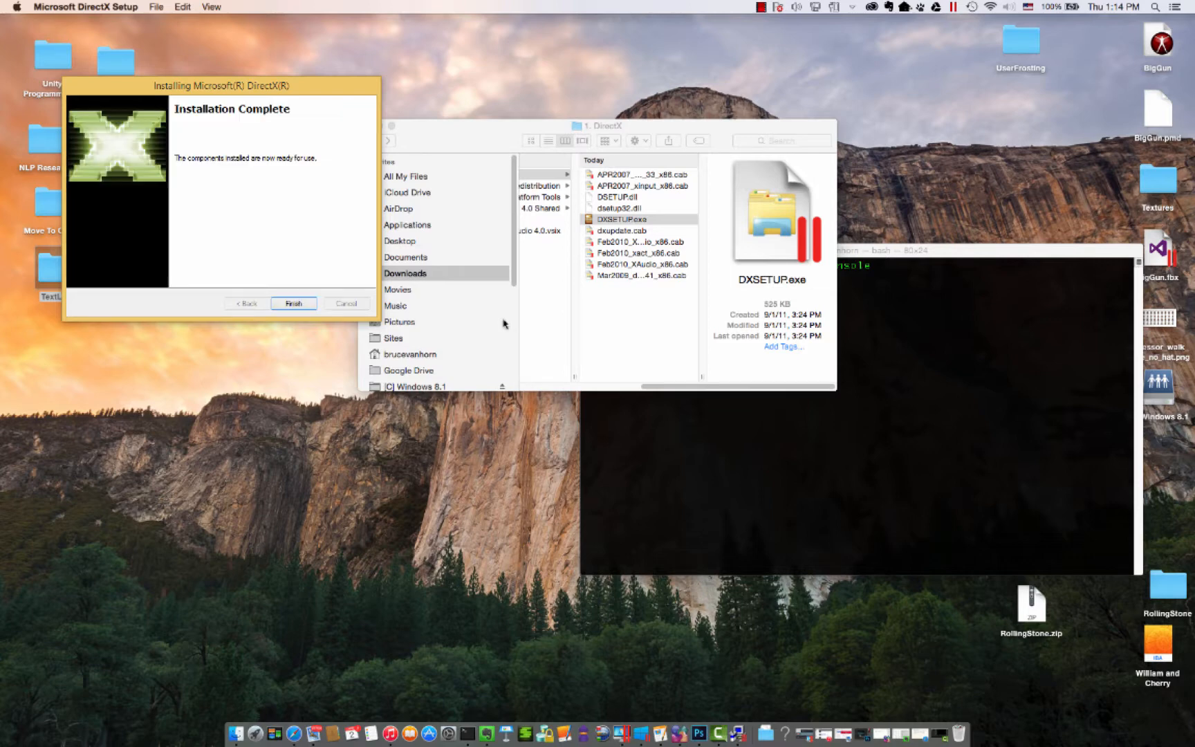
{"action": "left_click", "coordinate": [301, 306]}
- Widen the Finder column showing the numbered folders and run XNA Framework 4.0 Redist.msi from 2. XNA Framework 4.0 Redistribution
{"action": "left_click_drag", "start_coordinate": [650, 385], "coordinate": [565, 396]}
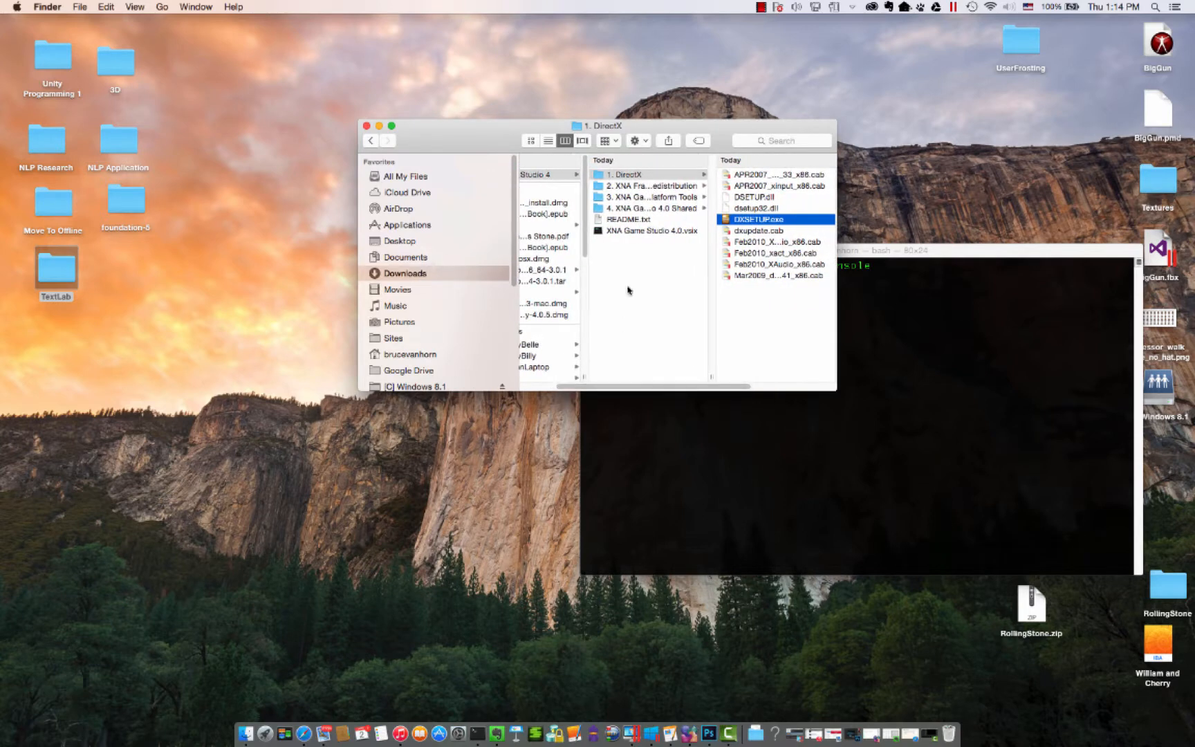
{"action": "left_click_drag", "start_coordinate": [713, 377], "coordinate": [784, 376]}
{"action": "left_click", "coordinate": [657, 185]}
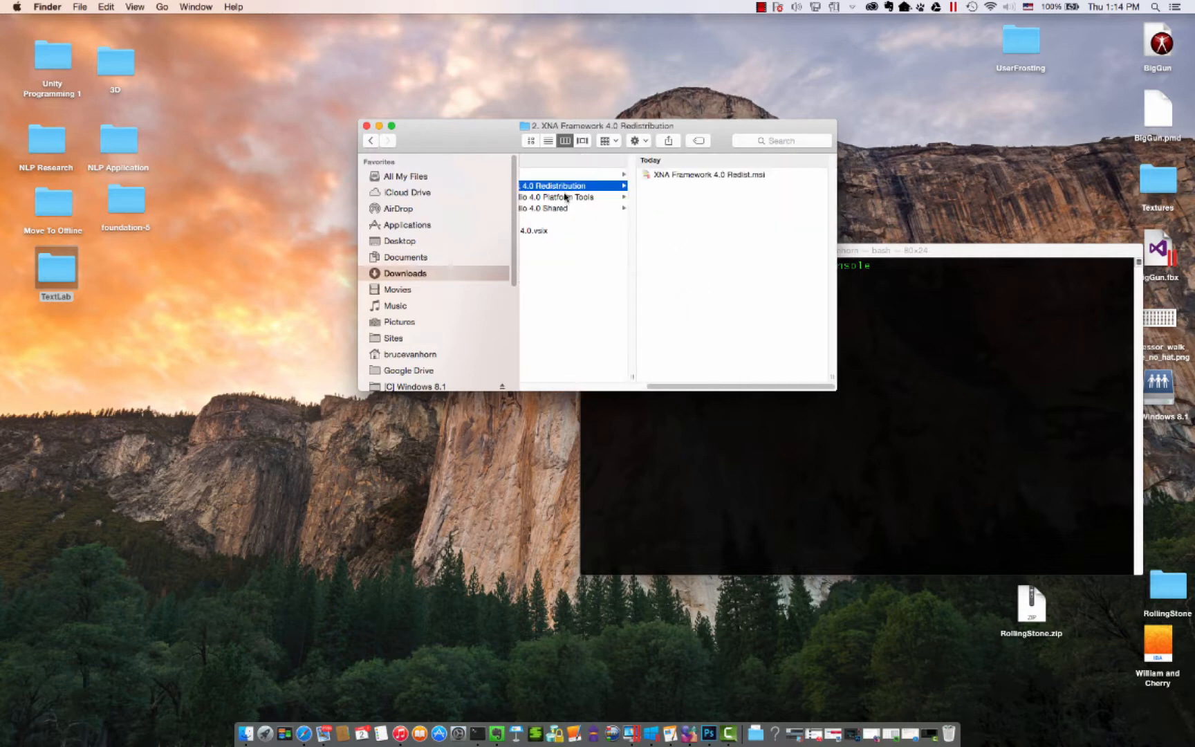
{"action": "double_click", "coordinate": [737, 176]}
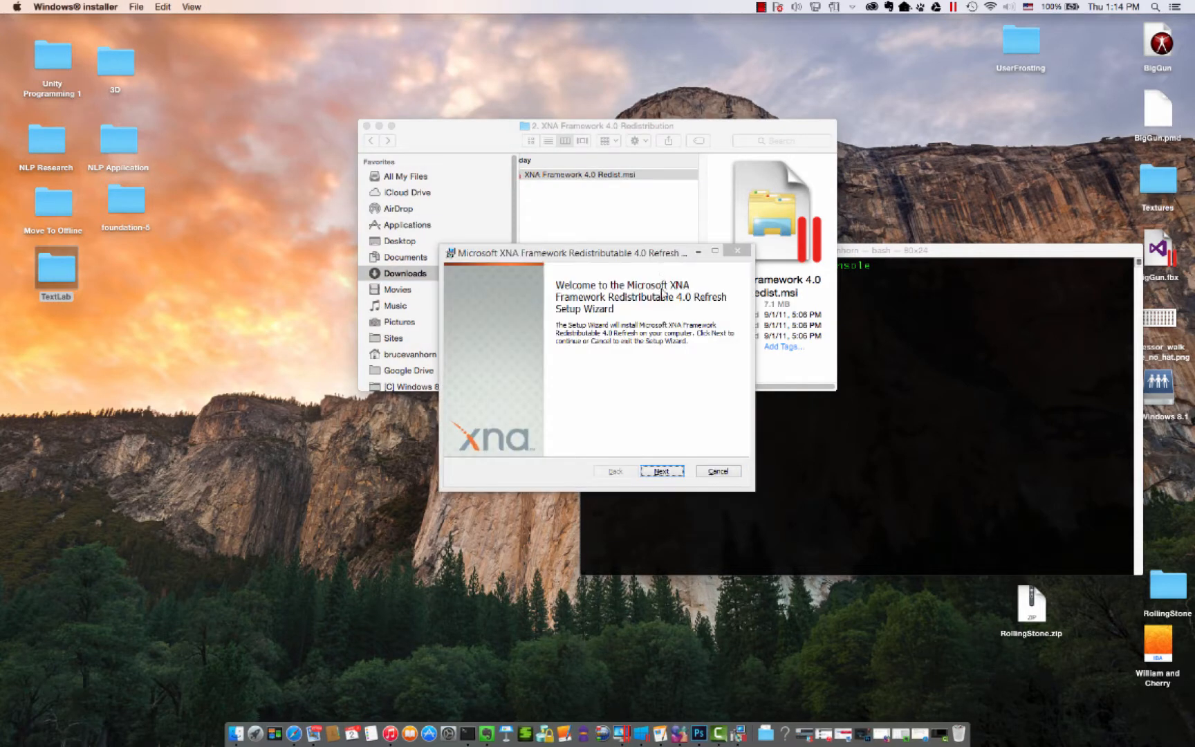
- Accept the license terms, install Microsoft XNA Framework Redistributable 4.0 Refresh with administrator permission, and finish its wizard
{"action": "left_click", "coordinate": [661, 471]}
{"action": "left_click", "coordinate": [661, 471]}
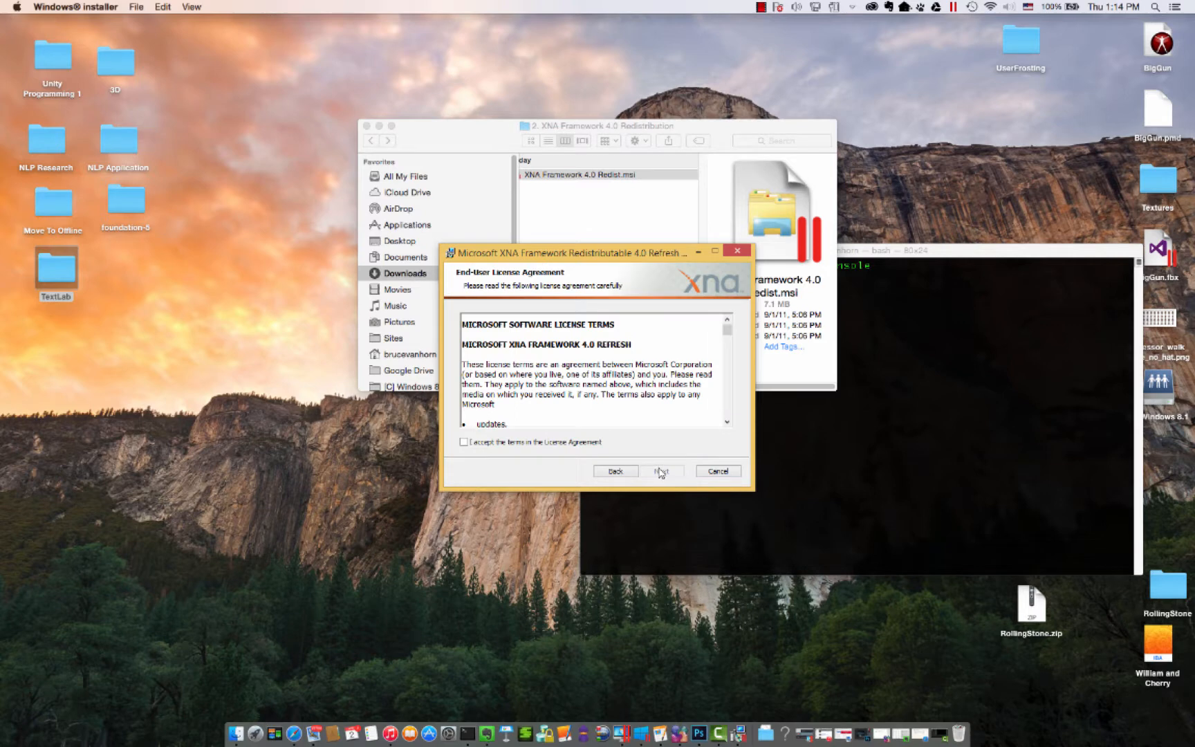
{"action": "left_click", "coordinate": [538, 443]}
{"action": "left_click", "coordinate": [661, 471]}
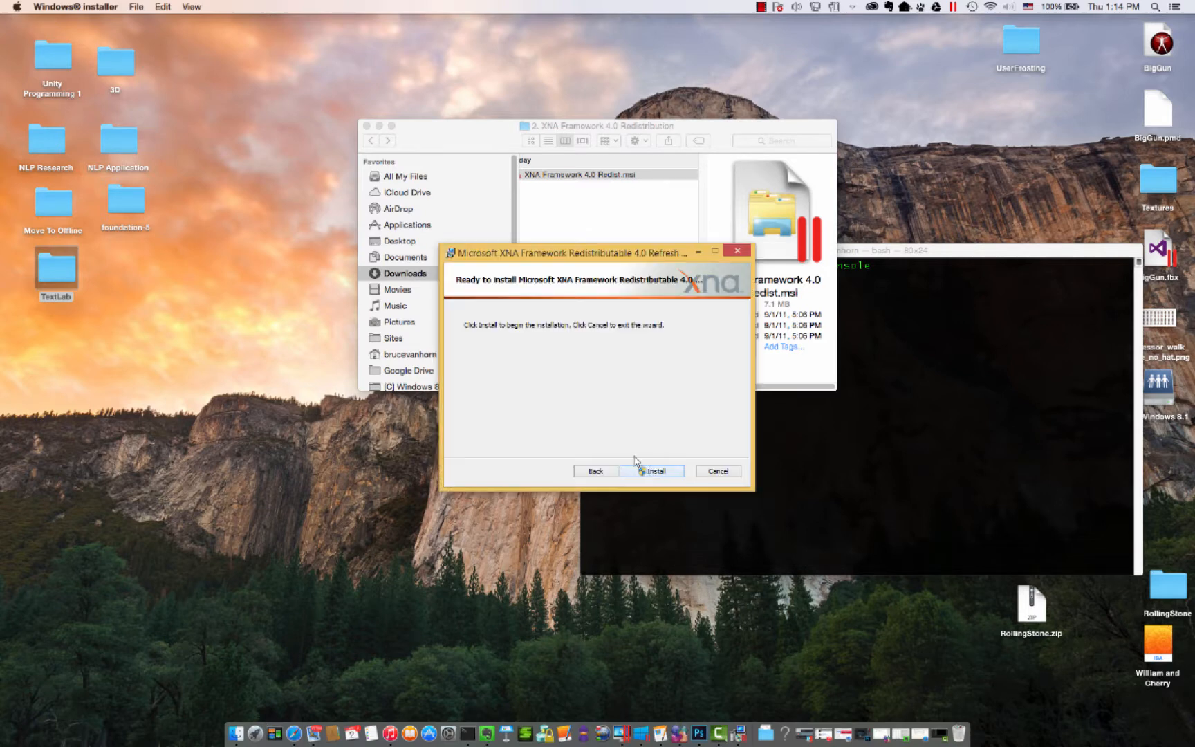
{"action": "left_click", "coordinate": [654, 471]}
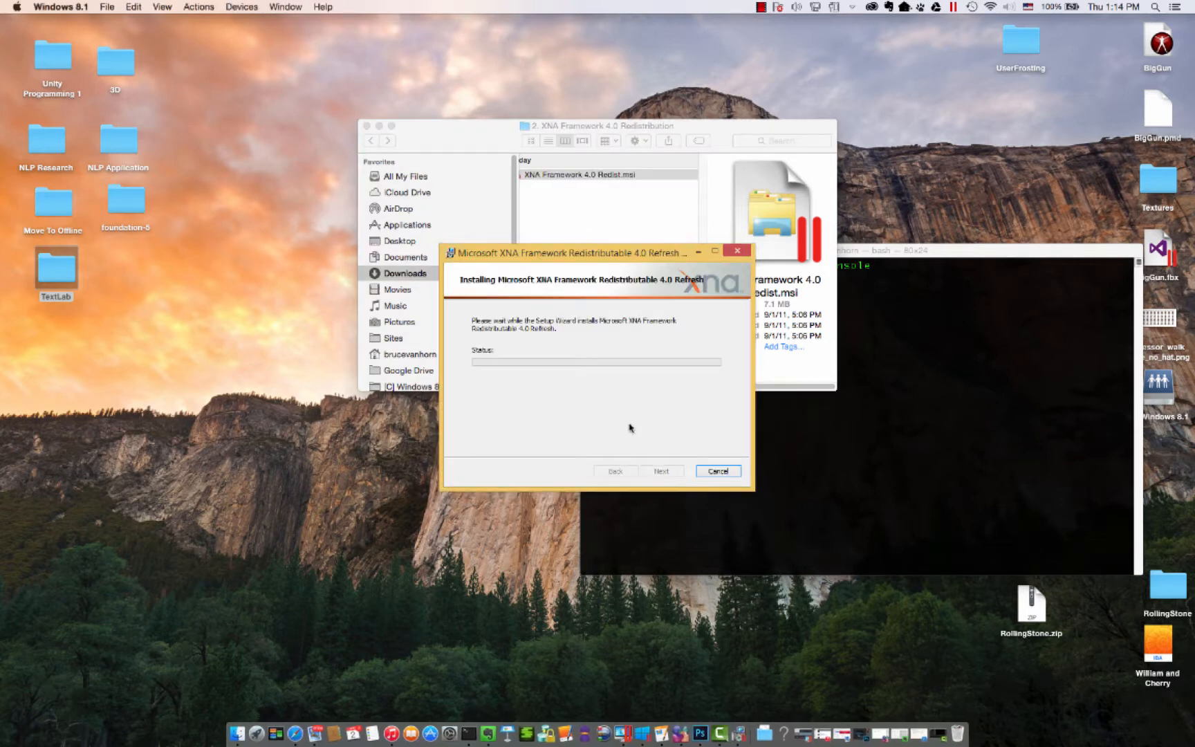
{"action": "left_click", "coordinate": [650, 386]}
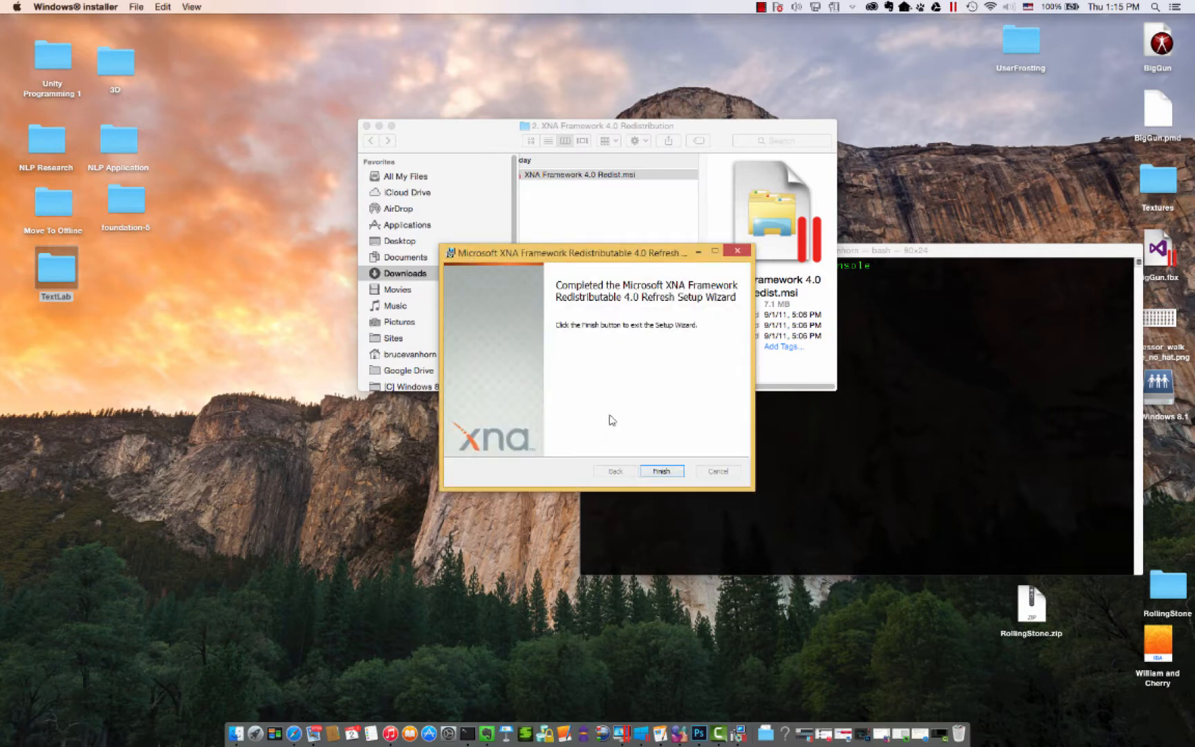
{"action": "left_click", "coordinate": [660, 473]}
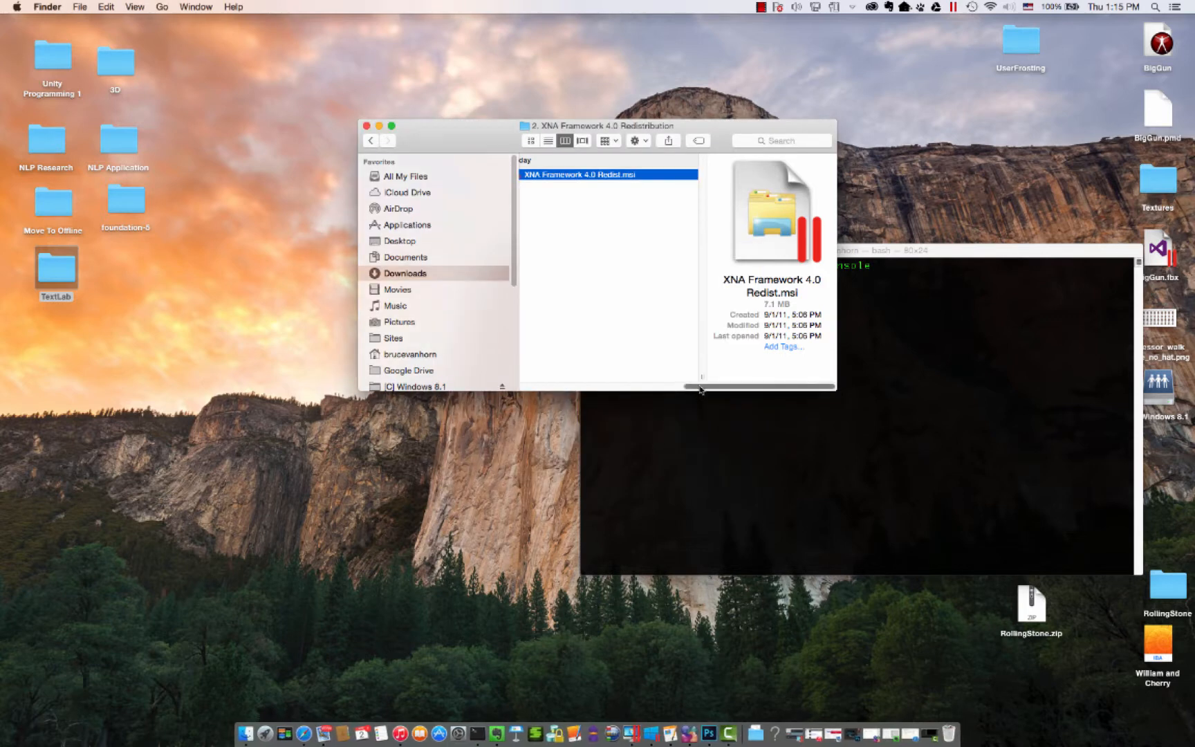
- Run XNA Game Studio Platform Tools.msi from the 3. XNA Game Studio 4.0 Platform Tools folder
{"action": "left_click_drag", "start_coordinate": [688, 386], "coordinate": [591, 398]}
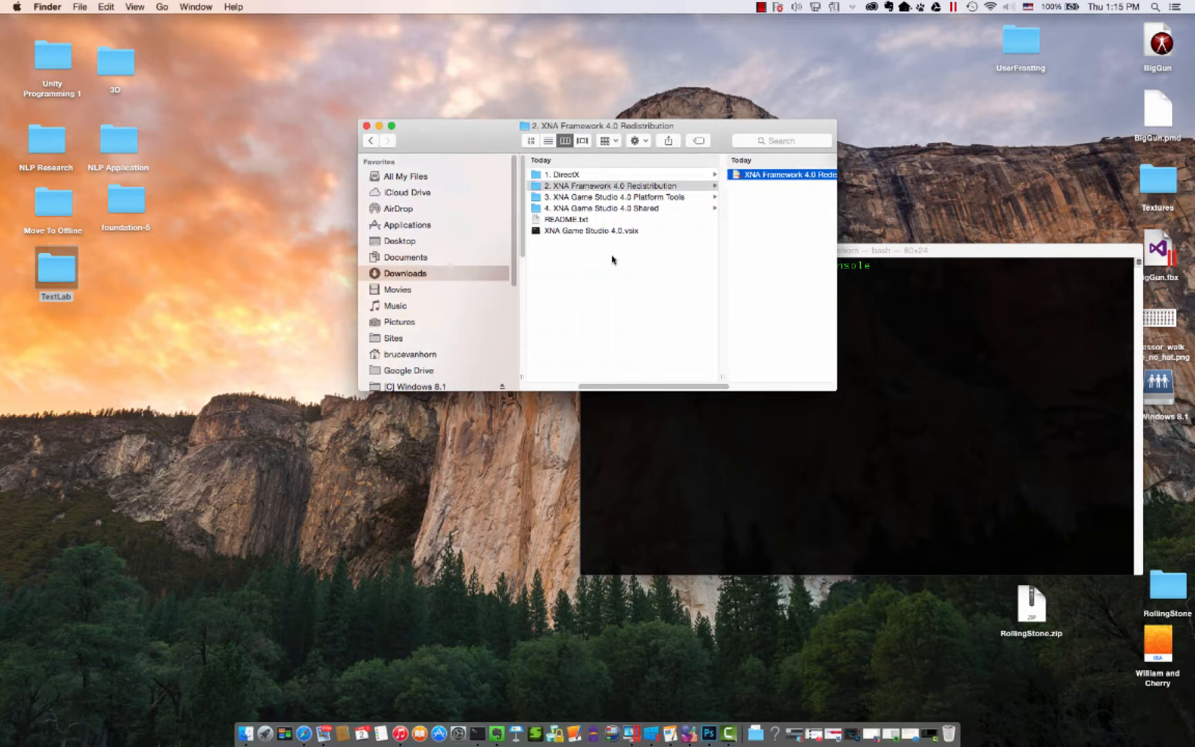
{"action": "left_click", "coordinate": [562, 205]}
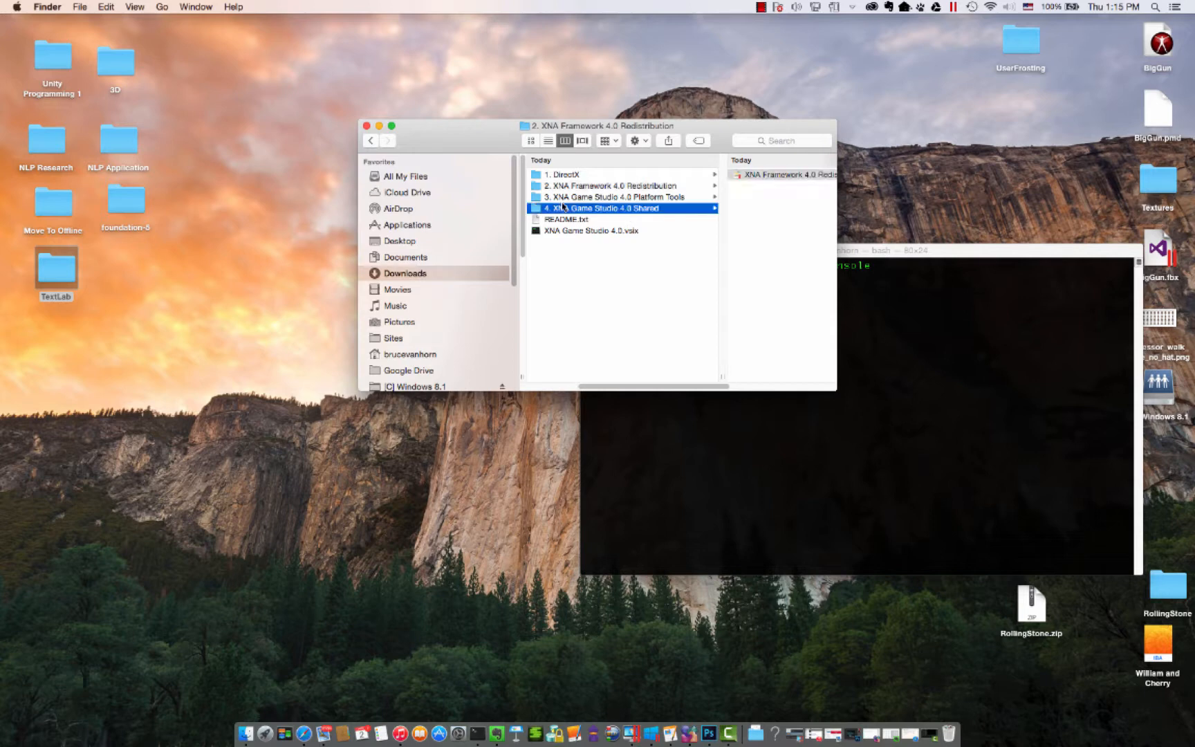
{"action": "left_click", "coordinate": [559, 198]}
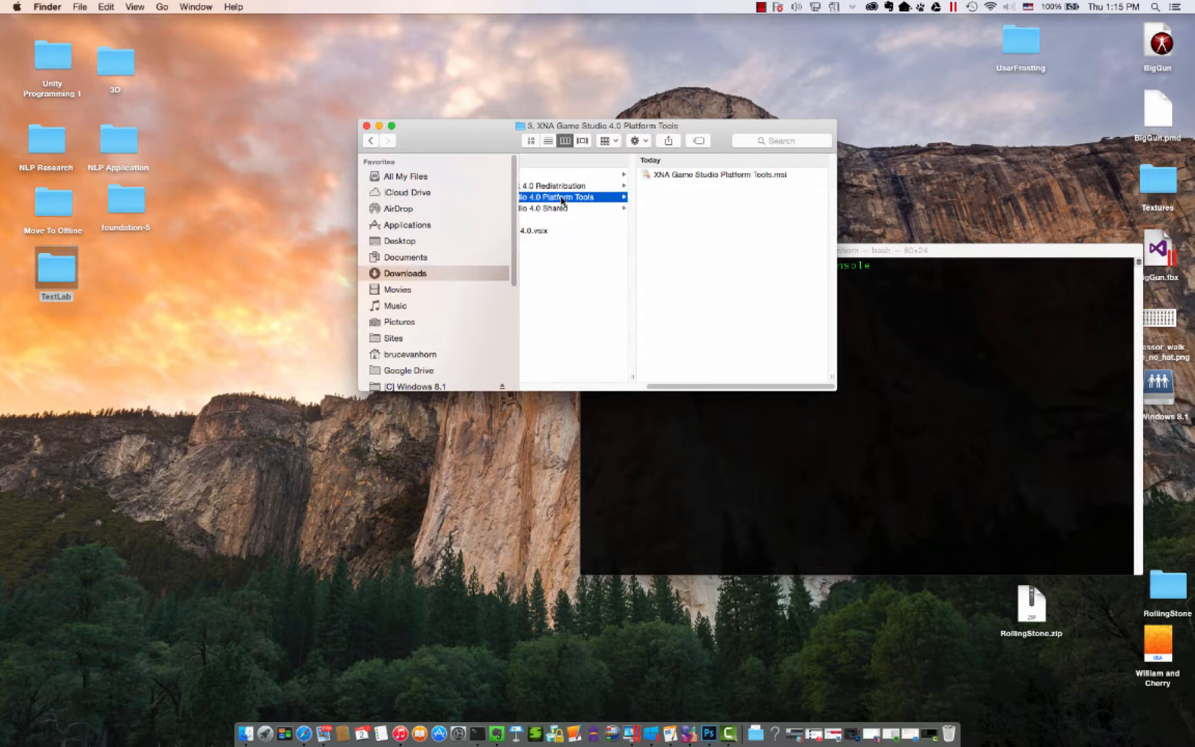
{"action": "double_click", "coordinate": [675, 175]}
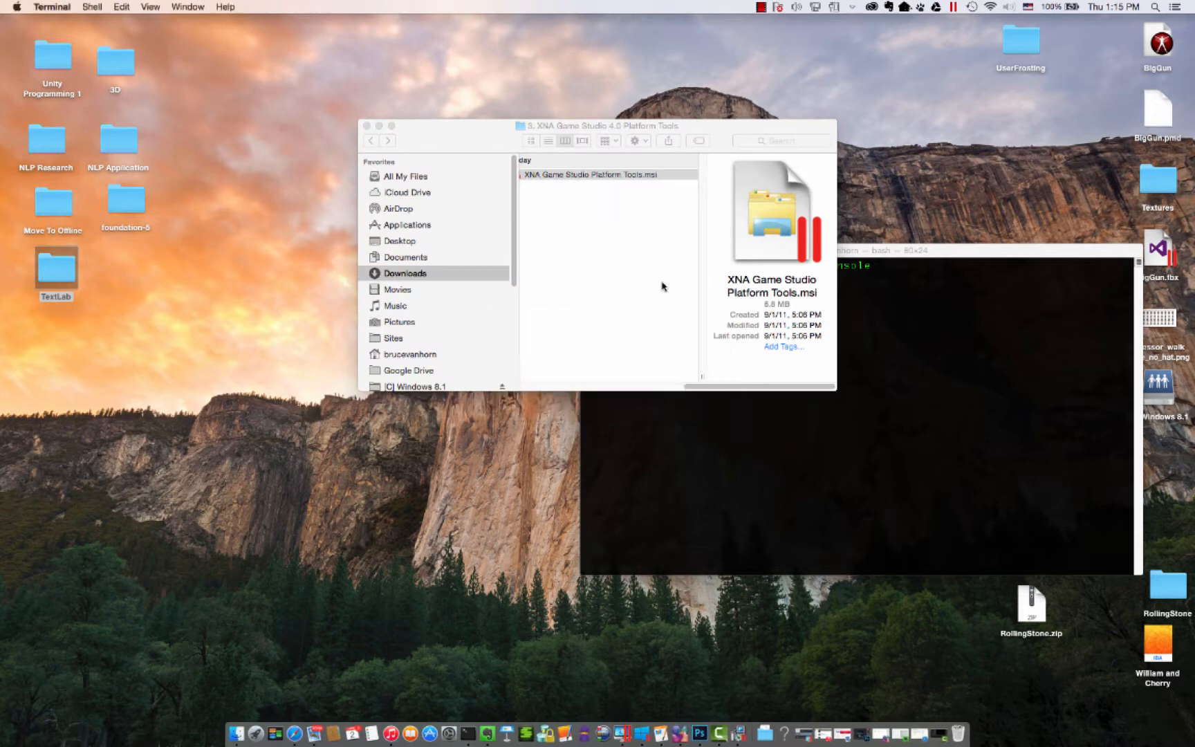
- Accept the license terms, install Microsoft XNA Game Studio Platform Tools with administrator permission, and finish its wizard
{"action": "left_click", "coordinate": [662, 471]}
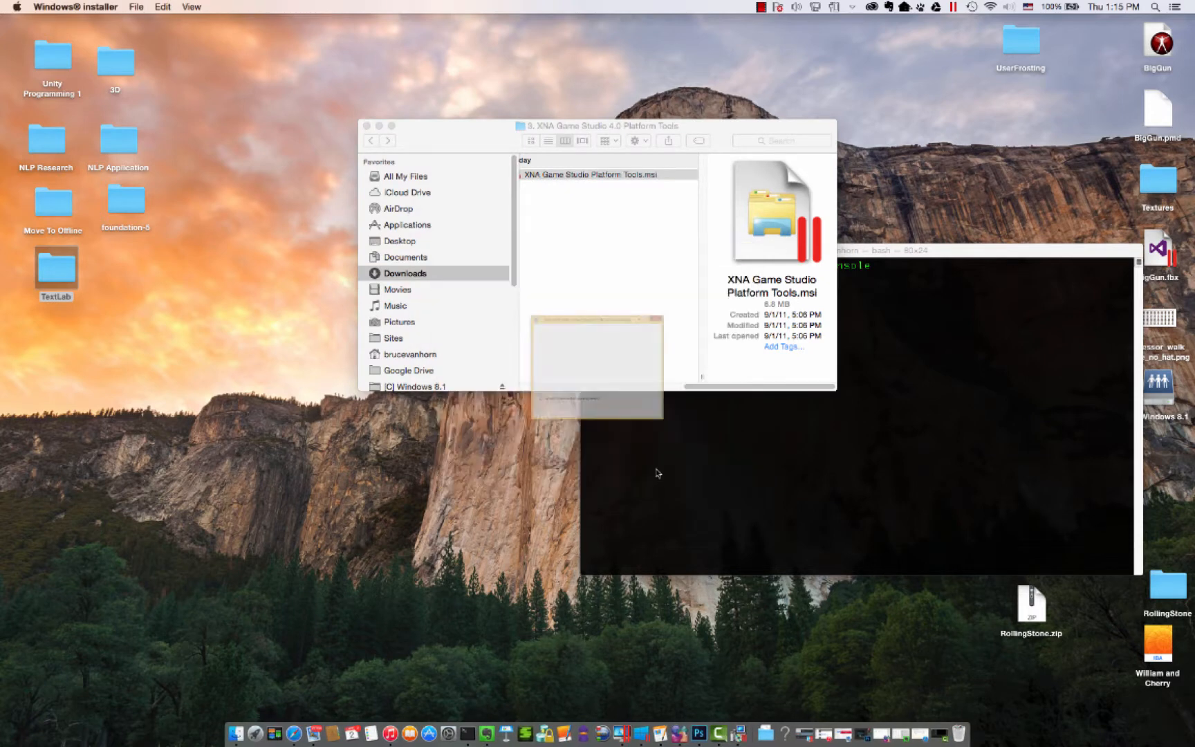
{"action": "left_click", "coordinate": [580, 445]}
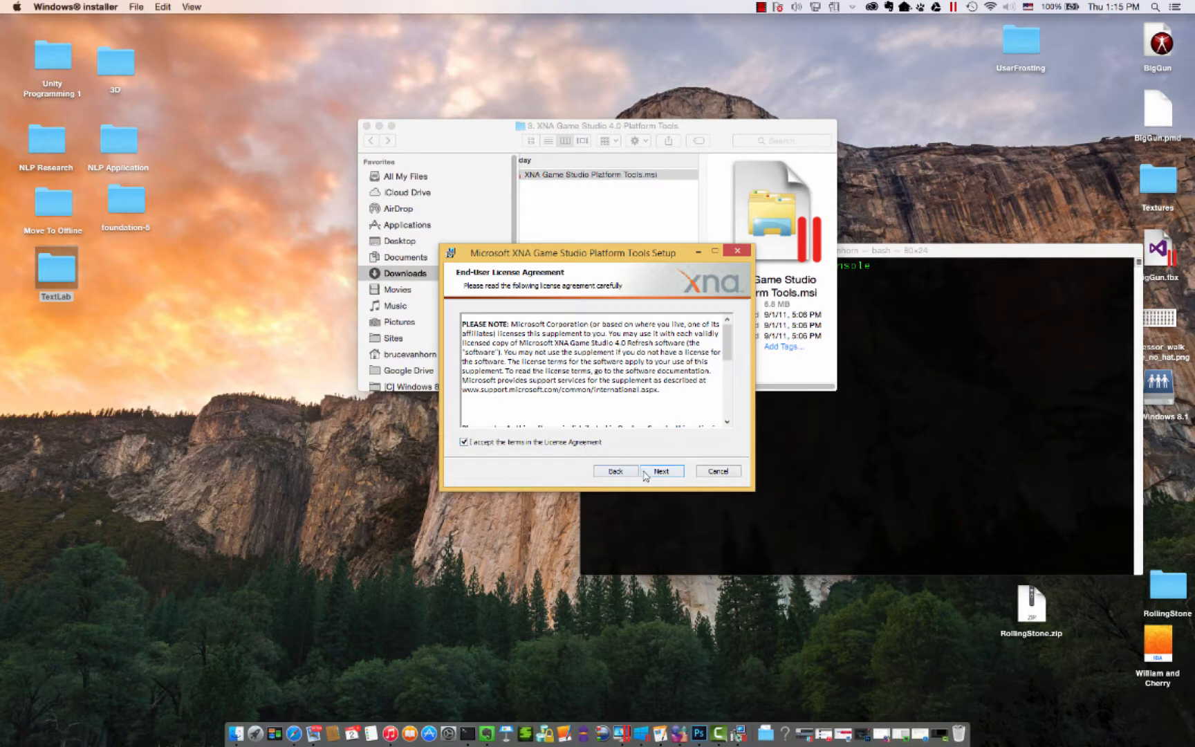
{"action": "left_click", "coordinate": [644, 471]}
{"action": "left_click", "coordinate": [641, 471]}
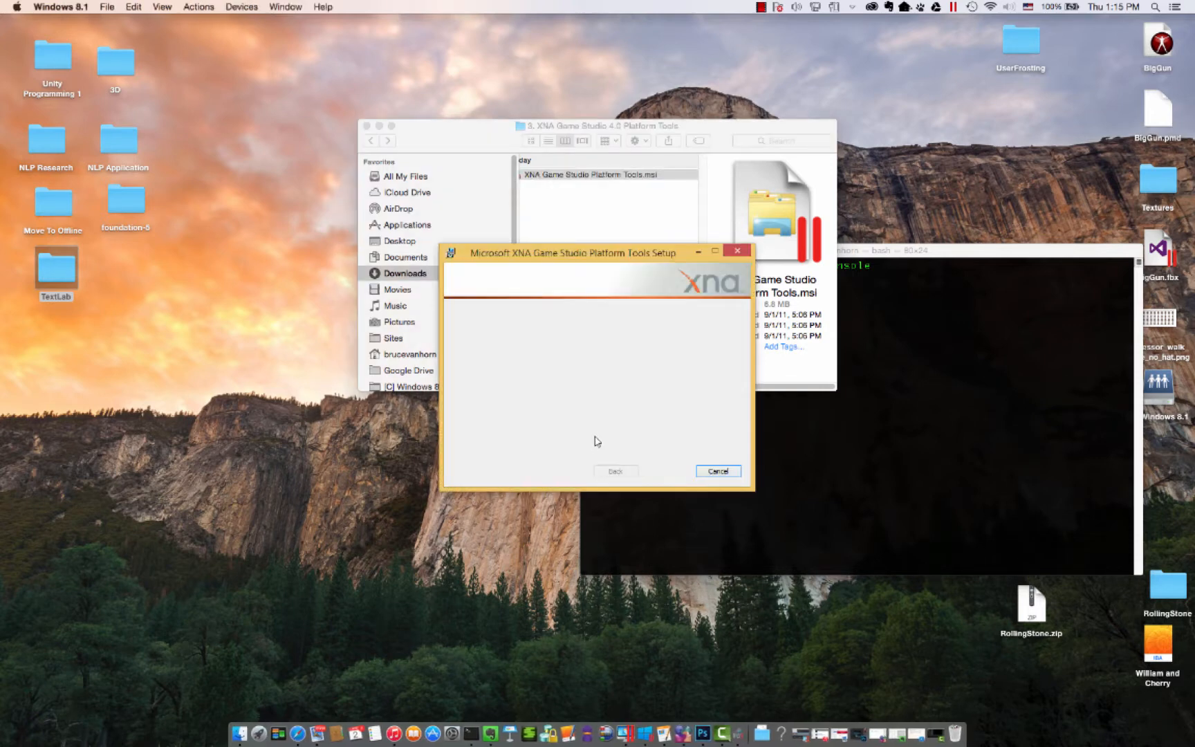
{"action": "left_click", "coordinate": [639, 389]}
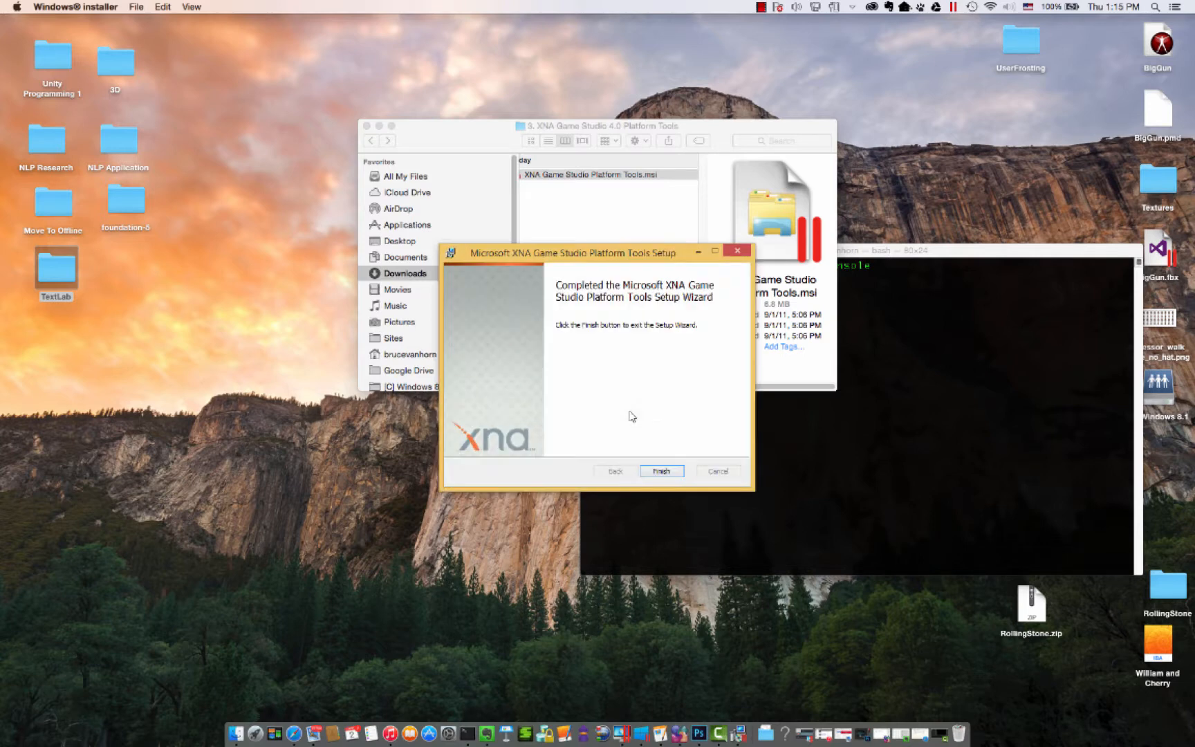
{"action": "left_click", "coordinate": [661, 471]}
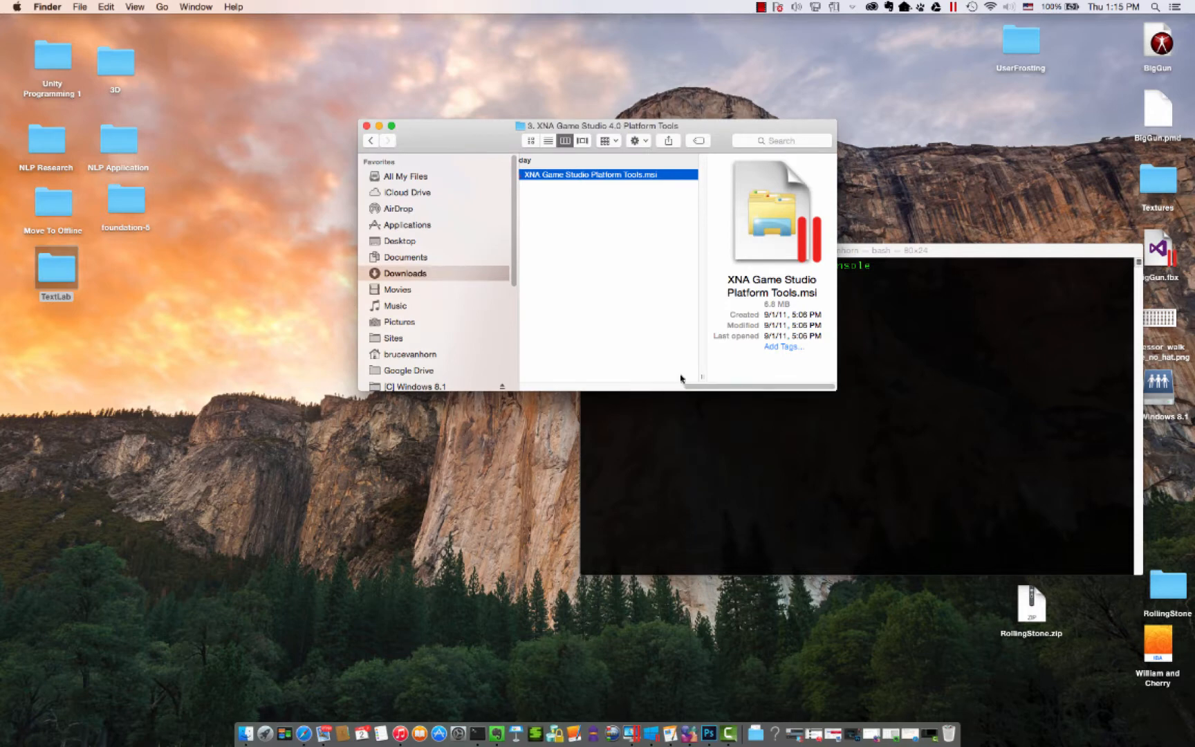
- Run XNA Game Studio Shared.msi from the 4. XNA Game Studio 4.0 Shared folder
{"action": "left_click_drag", "start_coordinate": [697, 389], "coordinate": [562, 405]}
{"action": "left_click", "coordinate": [661, 209]}
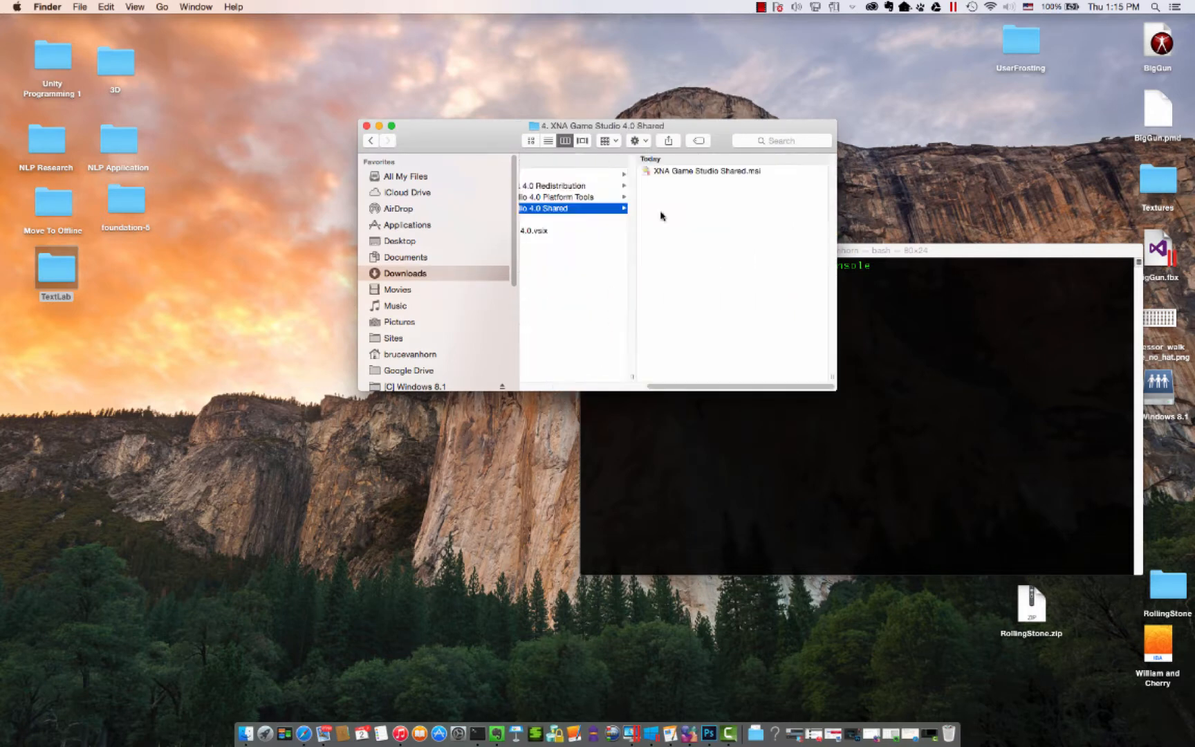
{"action": "left_click", "coordinate": [690, 176]}
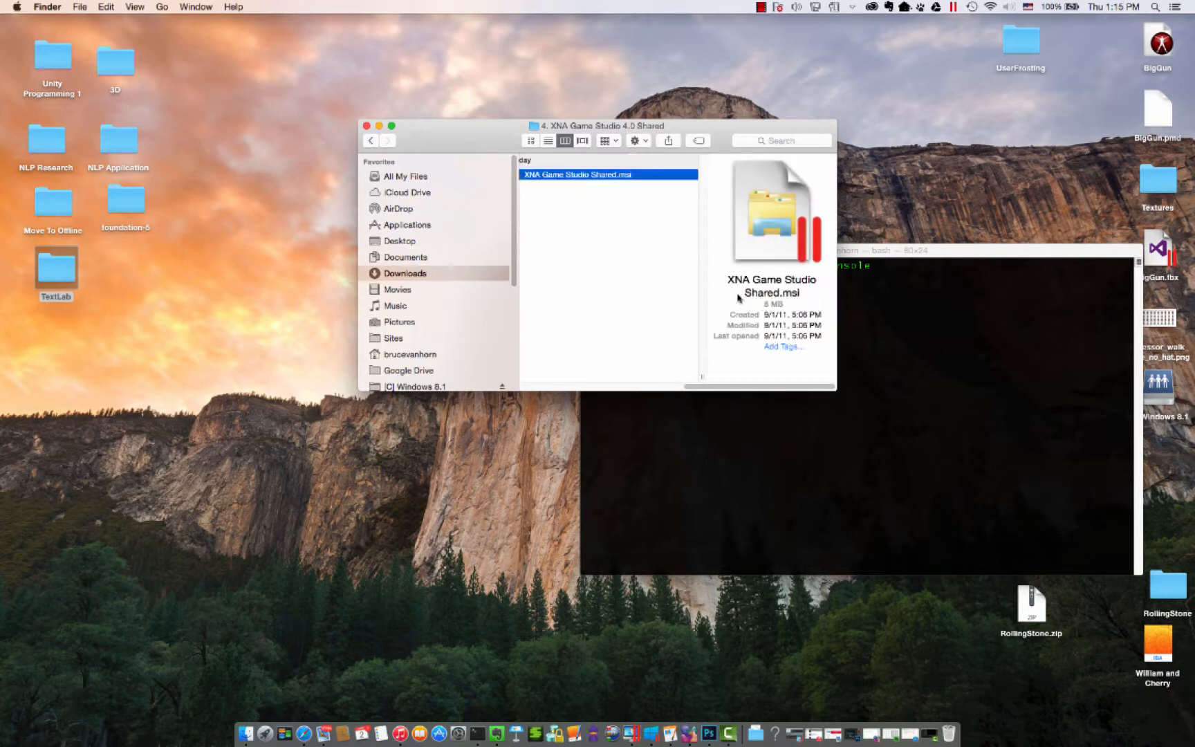
{"action": "double_click", "coordinate": [569, 176]}
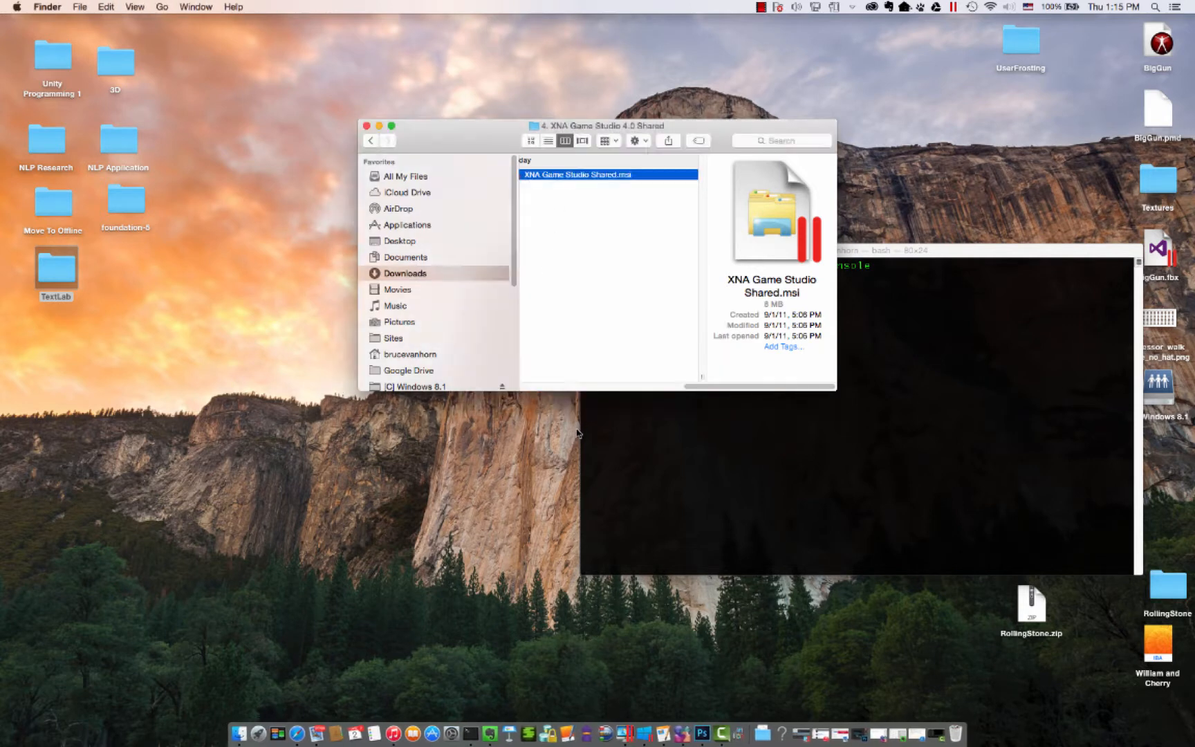
- Accept the license terms, install Microsoft XNA Game Studio 4.0 Refresh (Shared Components) with administrator permission, and finish its wizard
{"action": "left_click", "coordinate": [654, 474]}
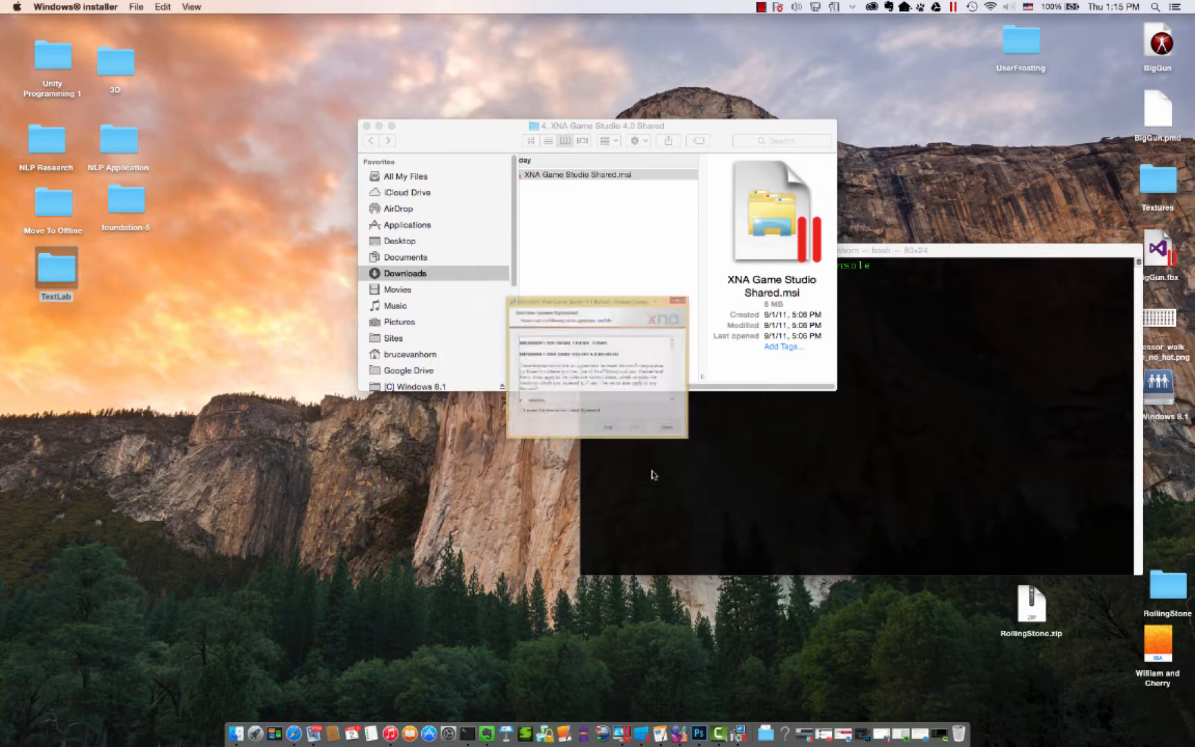
{"action": "left_click", "coordinate": [592, 451]}
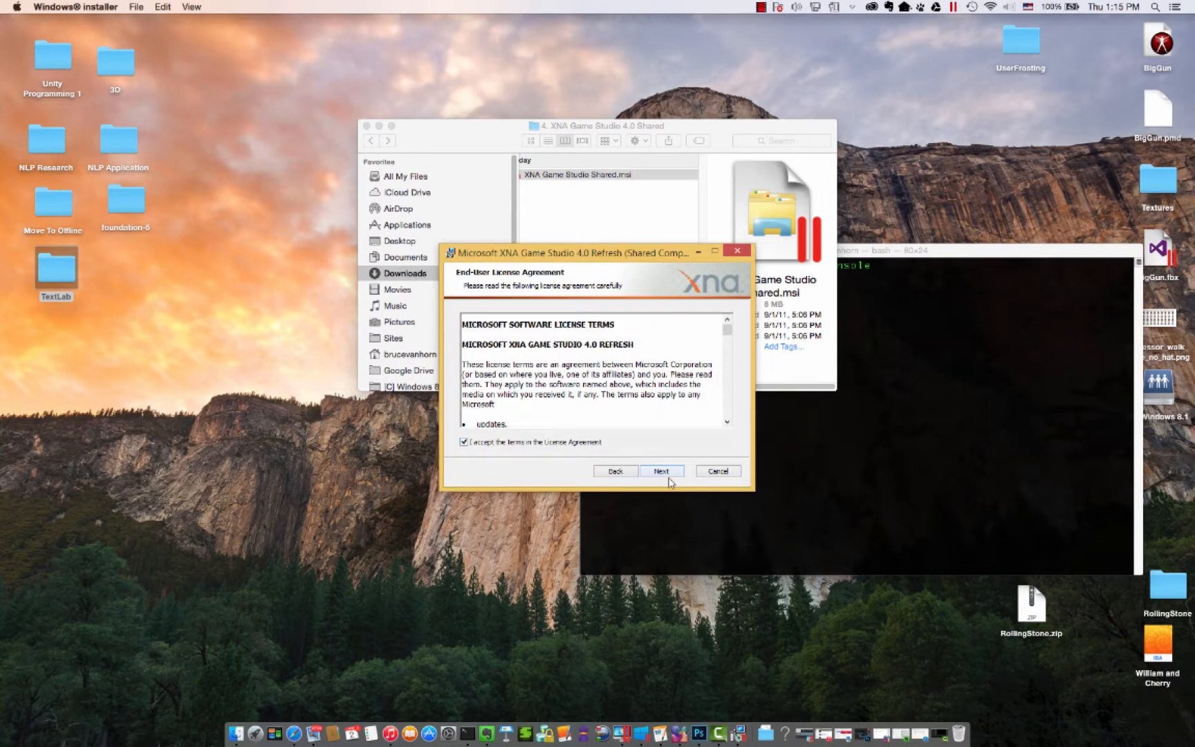
{"action": "left_click", "coordinate": [663, 473]}
{"action": "left_click", "coordinate": [652, 472]}
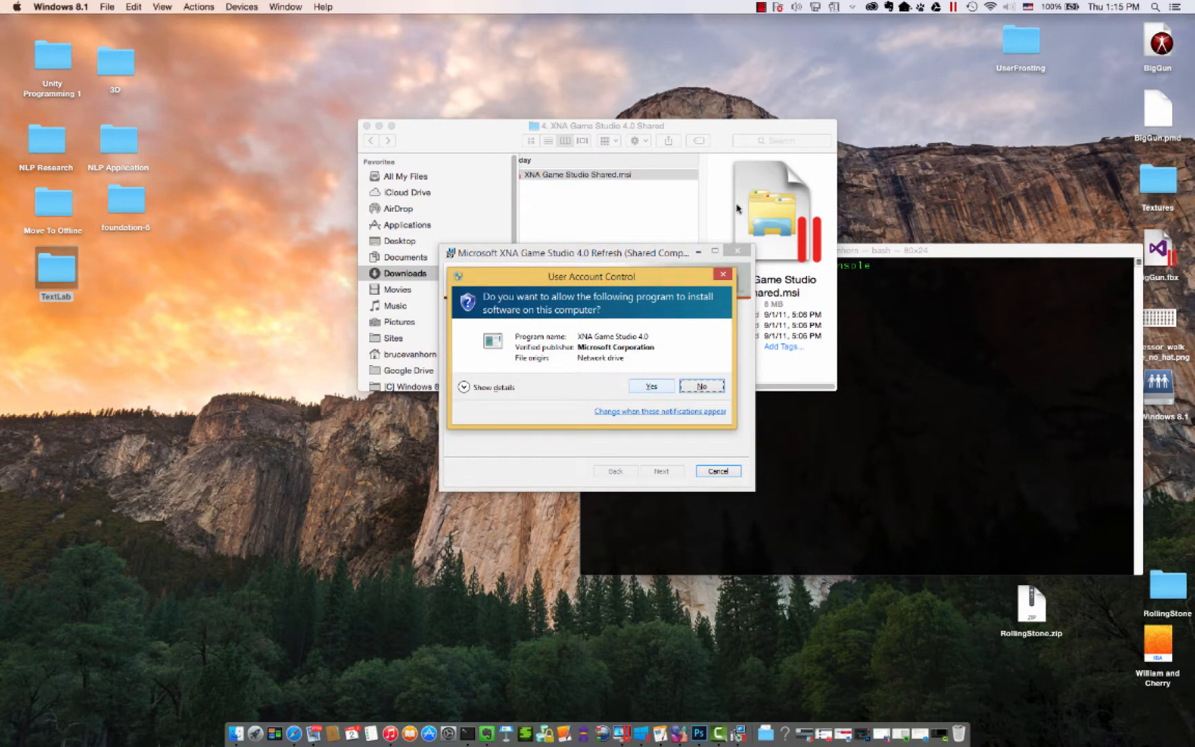
{"action": "left_click", "coordinate": [652, 386]}
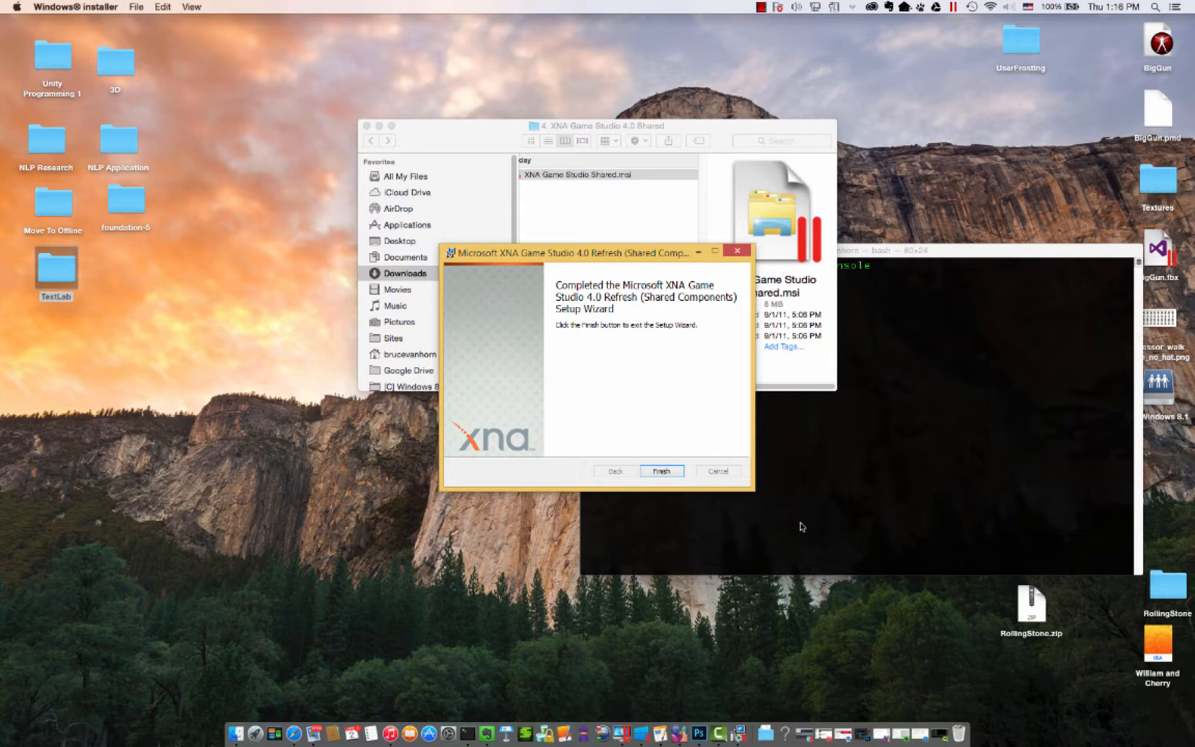
{"action": "left_click", "coordinate": [662, 472]}
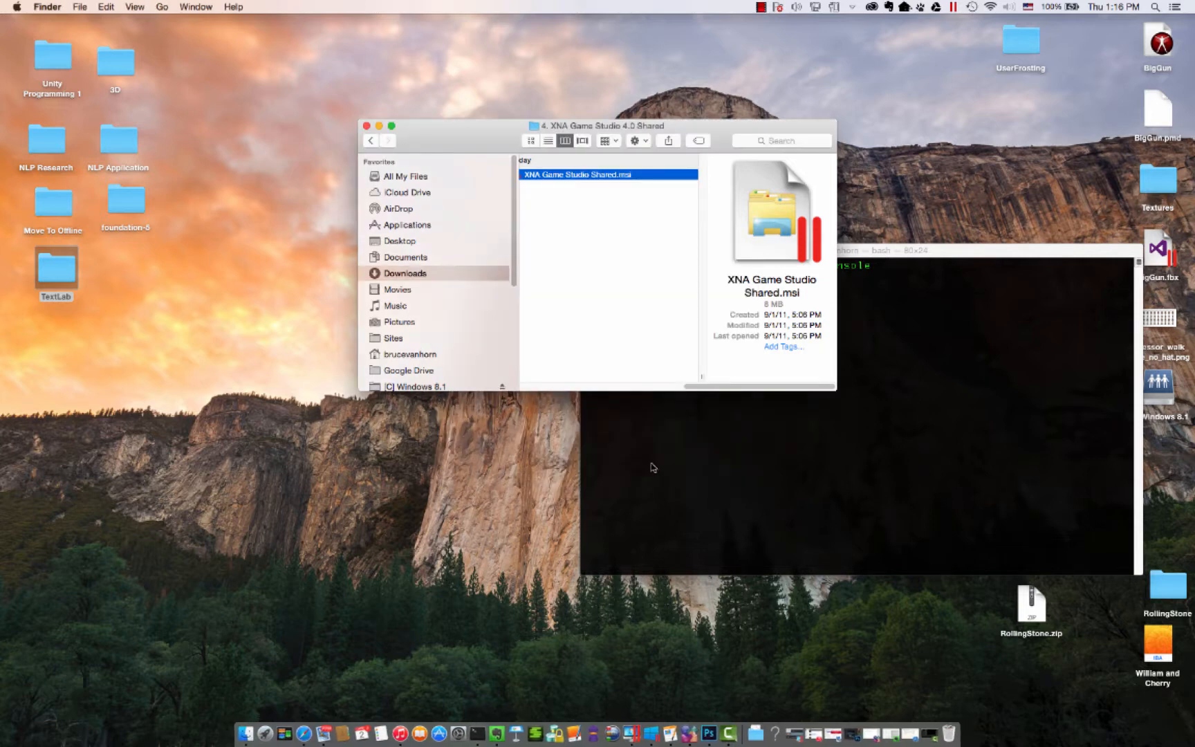
- Try to open XNA Game Studio 4.0.vsix directly from the Mac's XNA Game Studio 4 folder
{"action": "left_click_drag", "start_coordinate": [739, 386], "coordinate": [617, 389]}
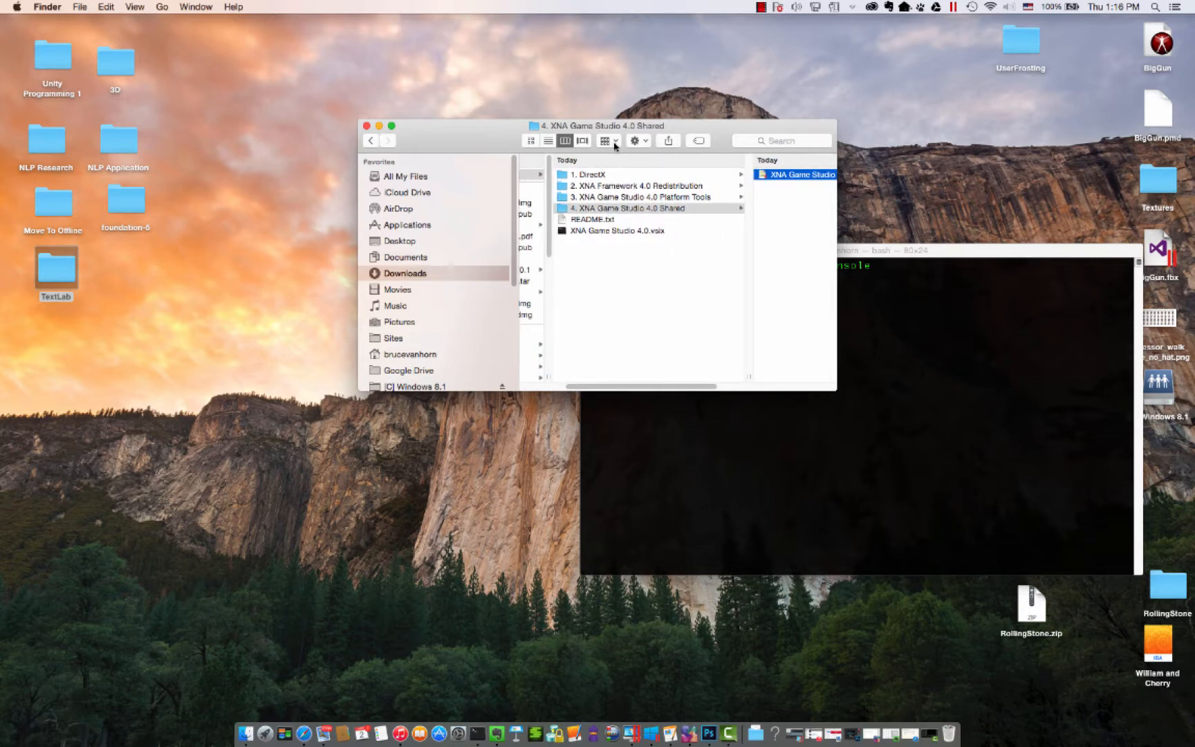
{"action": "left_click", "coordinate": [607, 233]}
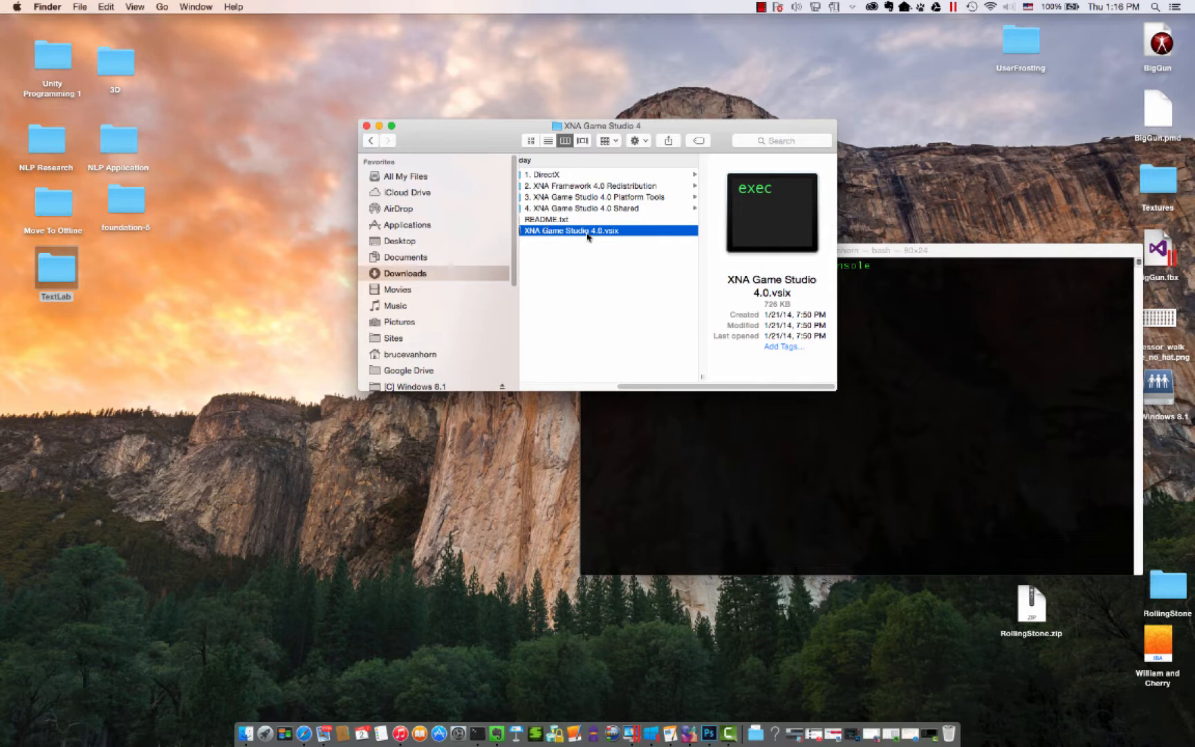
{"action": "double_click", "coordinate": [587, 235]}
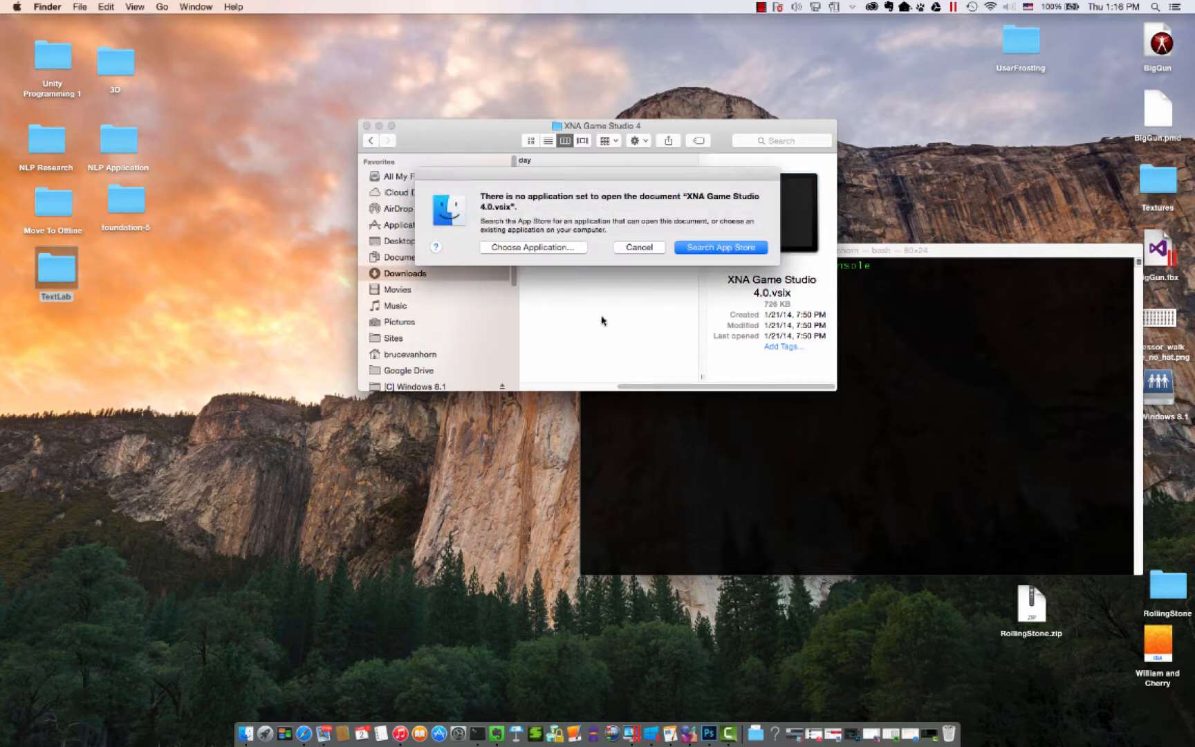
{"action": "left_click", "coordinate": [639, 248]}
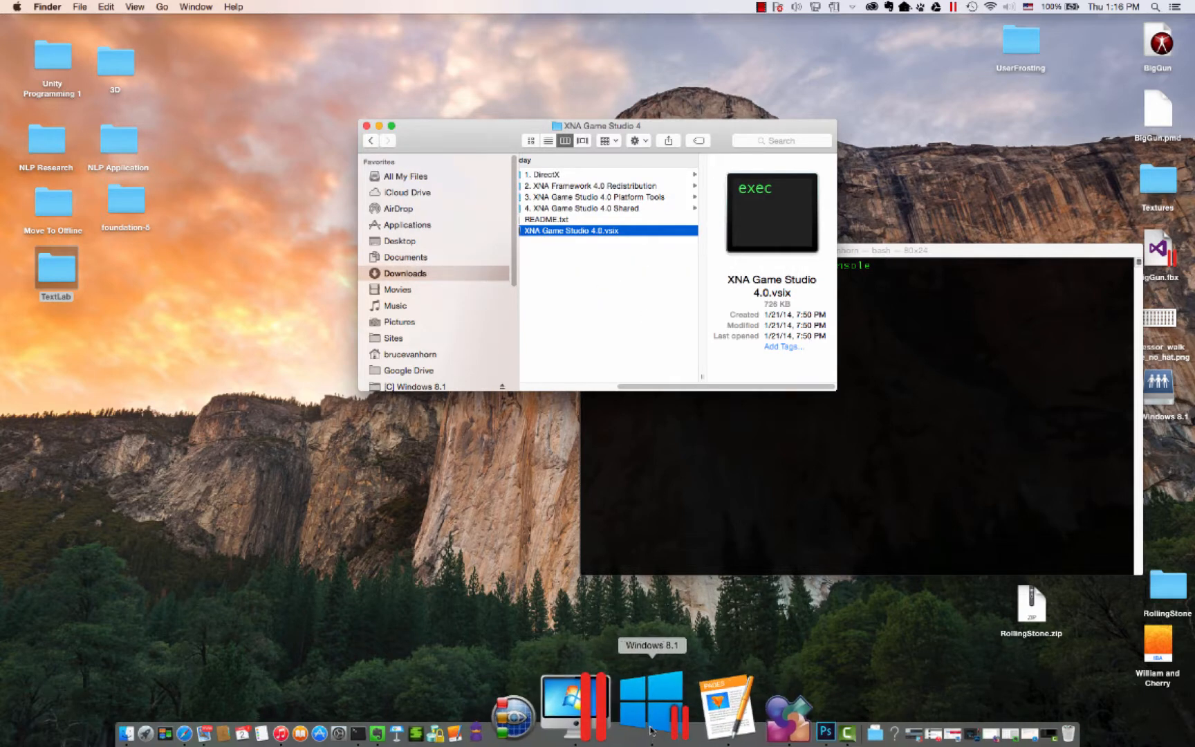
- Switch to Windows 8.1, browse the Mac home drive to Downloads > XNA Game Studio 4, and install the XNA Game Studio 4.0 Visual Studio extension
{"action": "left_click", "coordinate": [650, 730]}
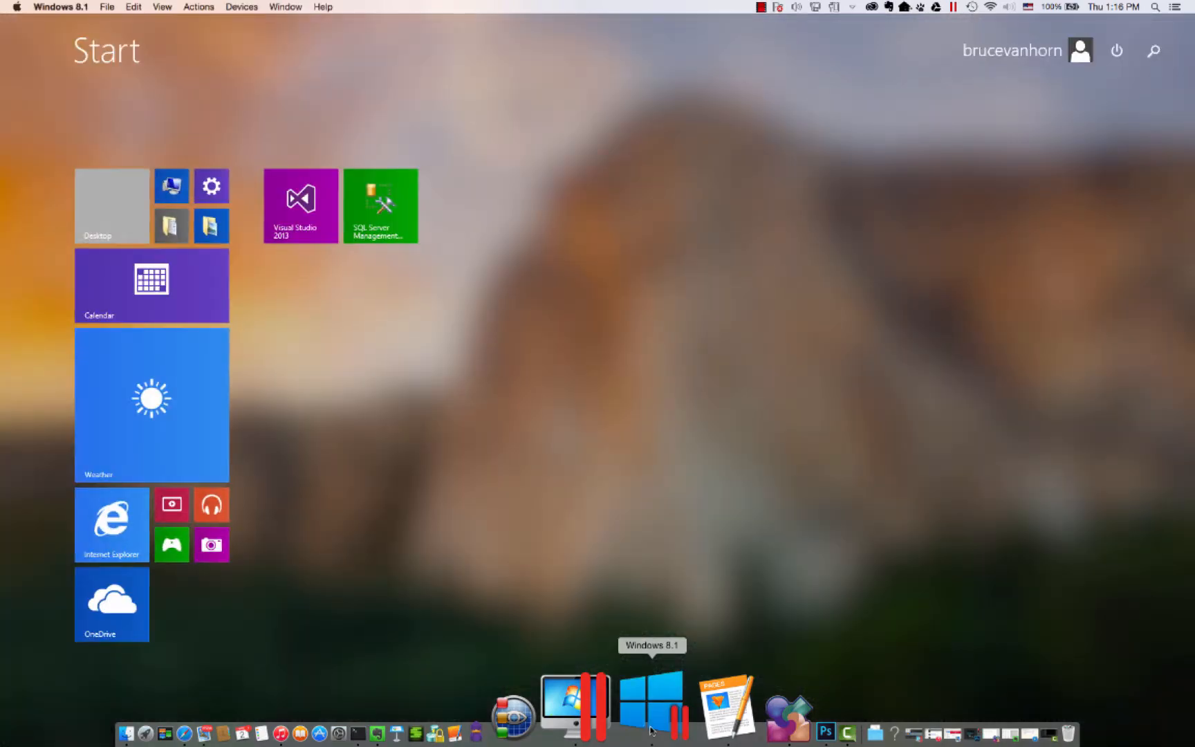
{"action": "left_click", "coordinate": [177, 223]}
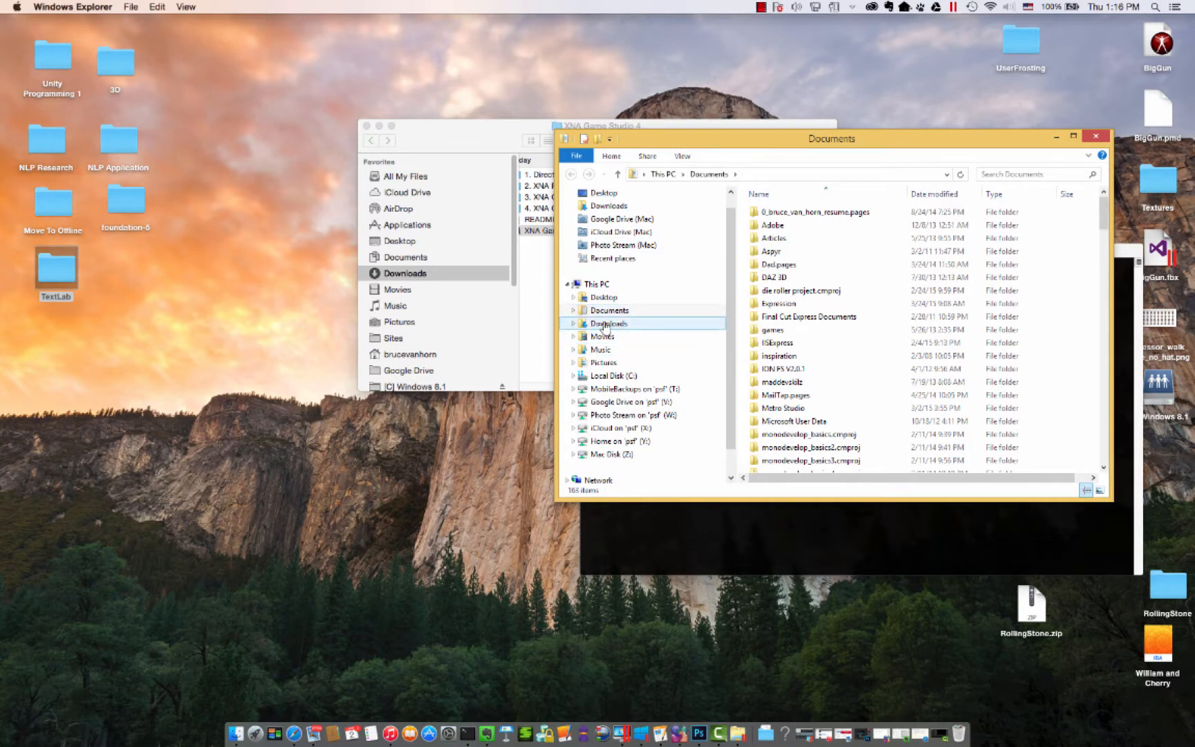
{"action": "left_click", "coordinate": [622, 441]}
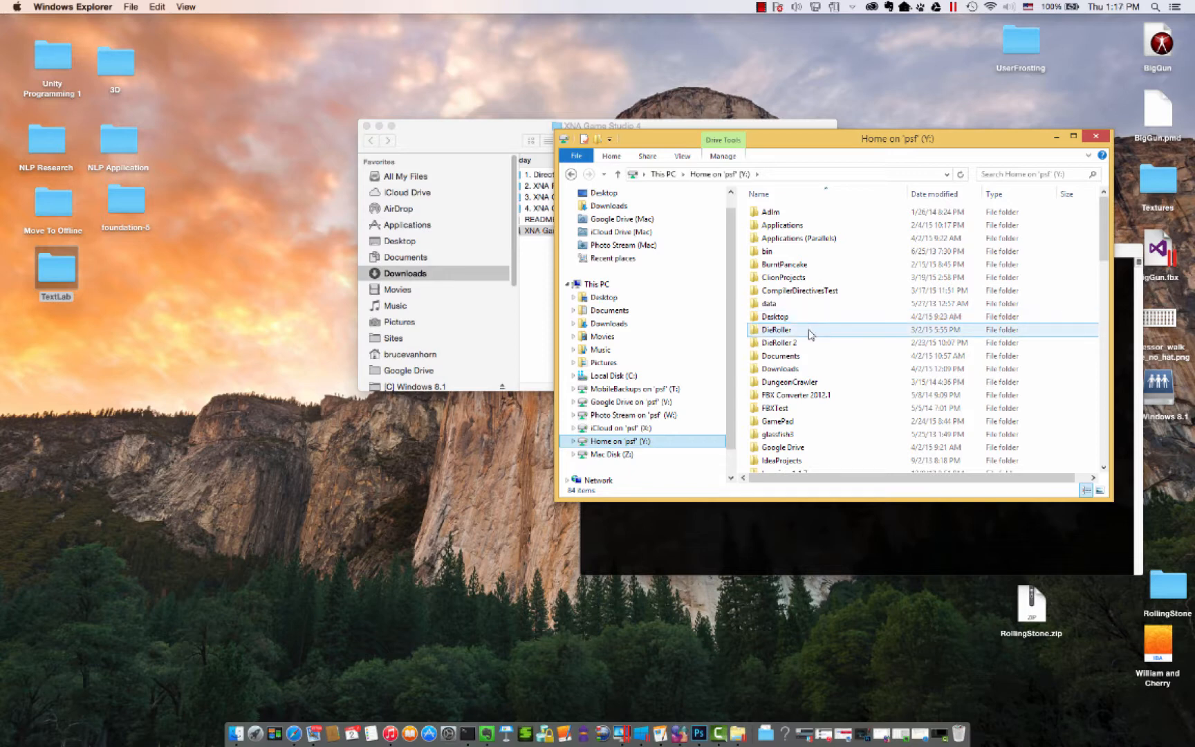
{"action": "double_click", "coordinate": [812, 368]}
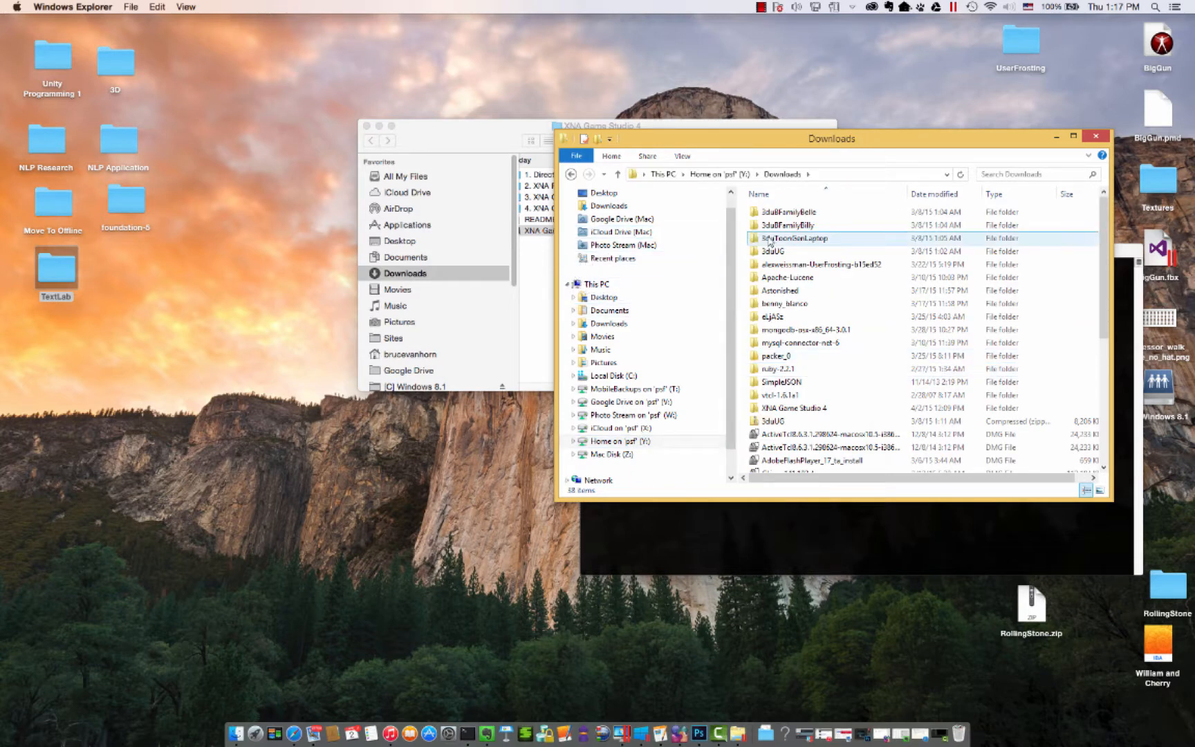
{"action": "double_click", "coordinate": [795, 408]}
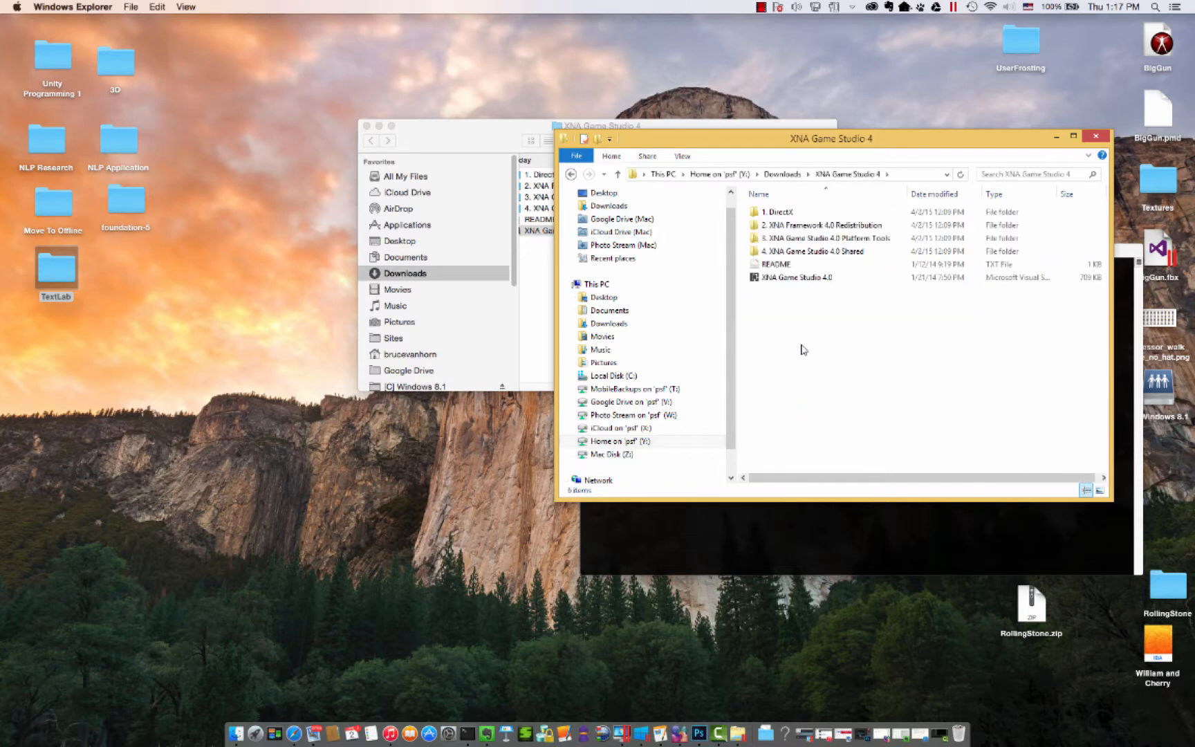
{"action": "double_click", "coordinate": [800, 279]}
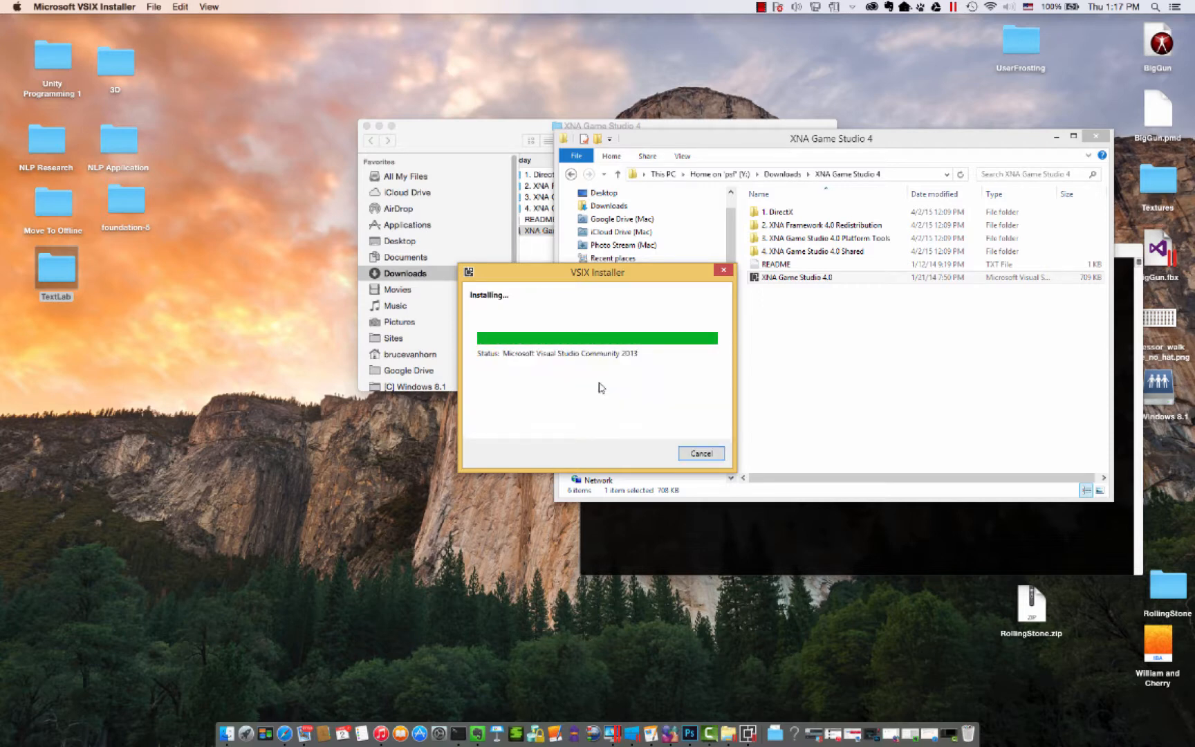
{"action": "left_click", "coordinate": [705, 457]}
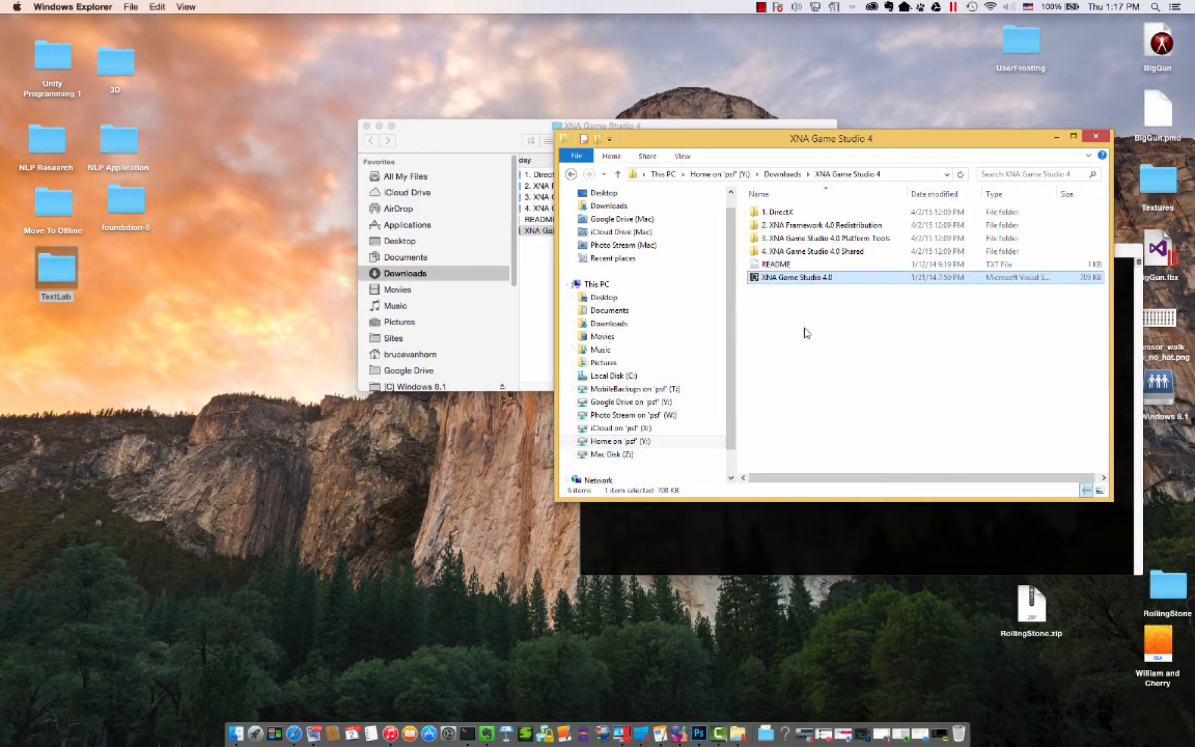
- Look through the README file and the 1. DirectX and 2. XNA Framework 4.0 Redistribution folders in File Explorer
{"action": "left_click", "coordinate": [771, 267]}
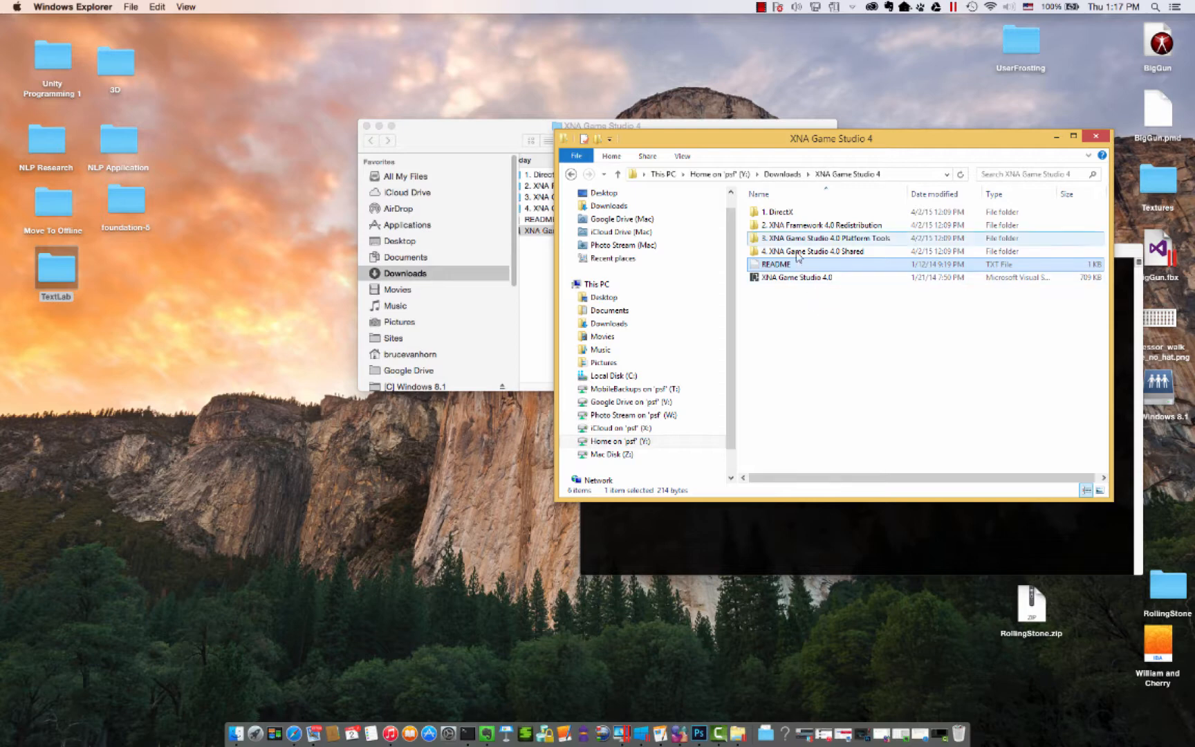
{"action": "double_click", "coordinate": [781, 212]}
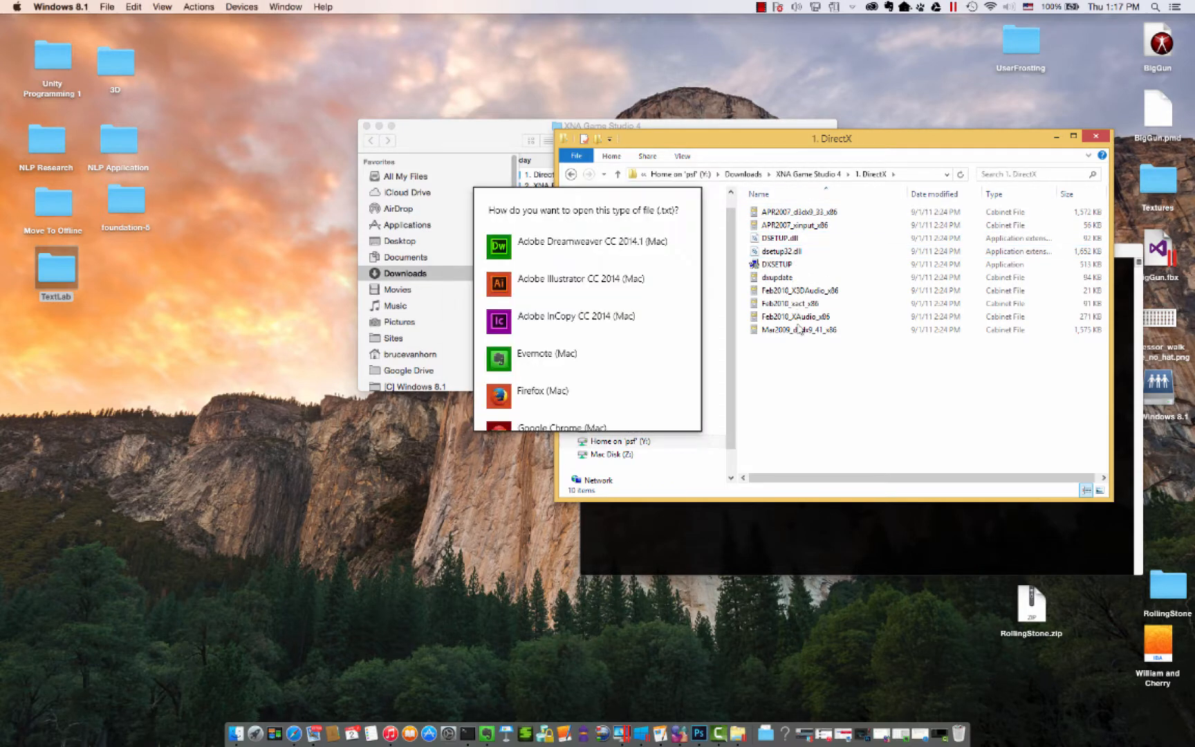
{"action": "left_click", "coordinate": [893, 370]}
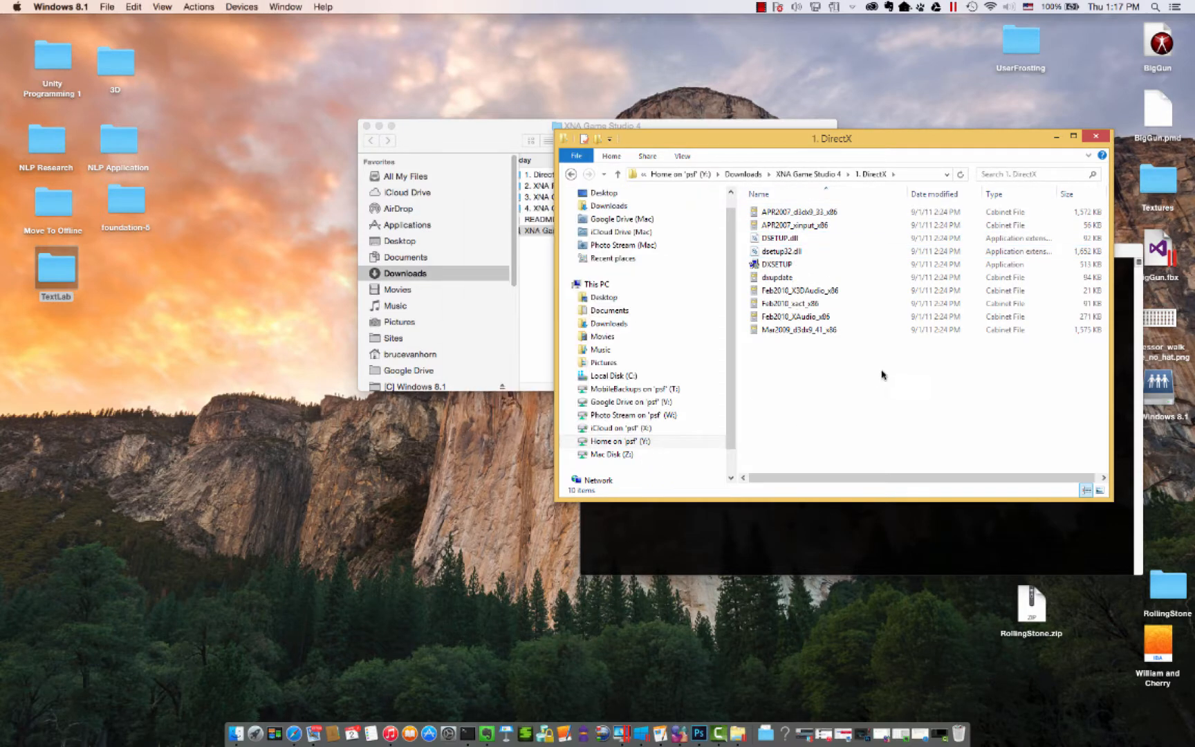
{"action": "left_click", "coordinate": [822, 176]}
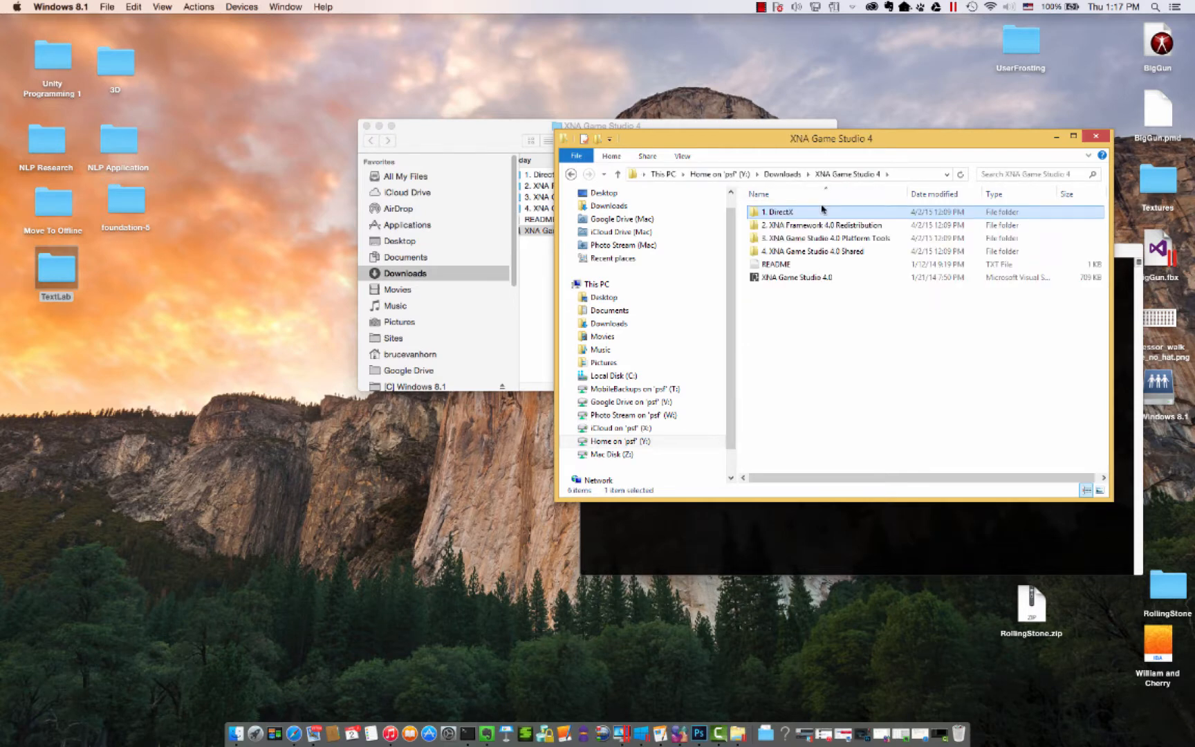
{"action": "double_click", "coordinate": [807, 228]}
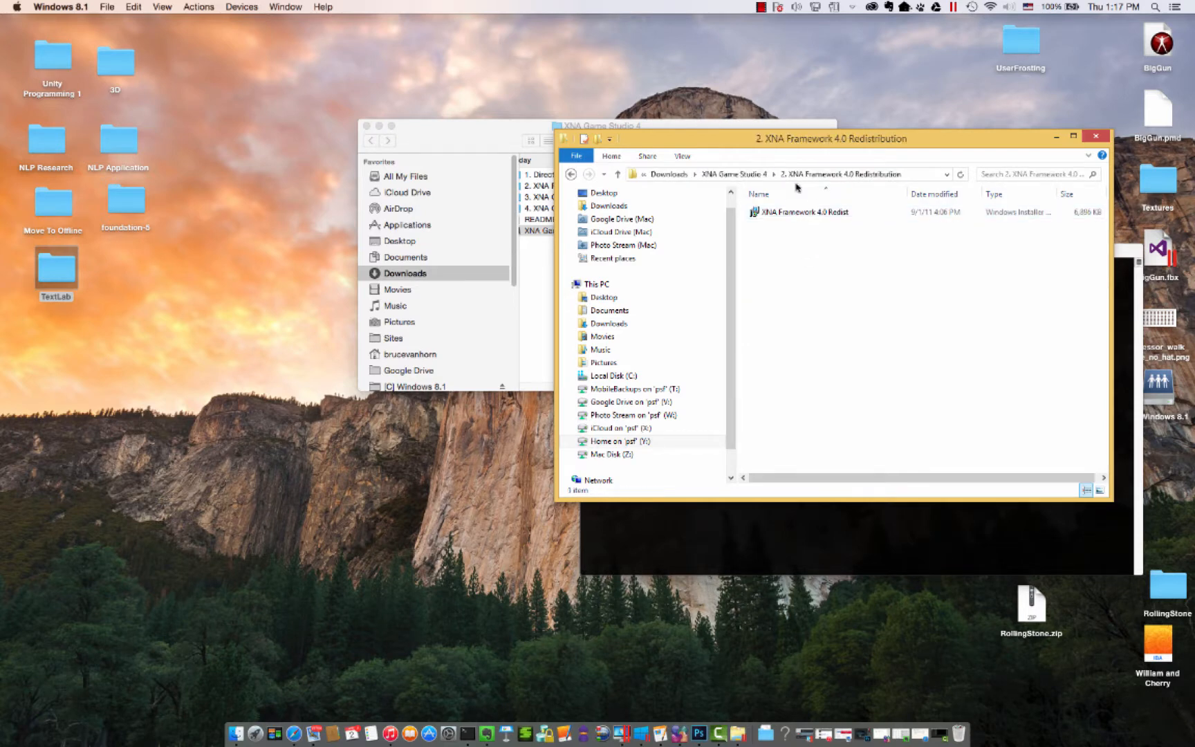
{"action": "left_click", "coordinate": [766, 175]}
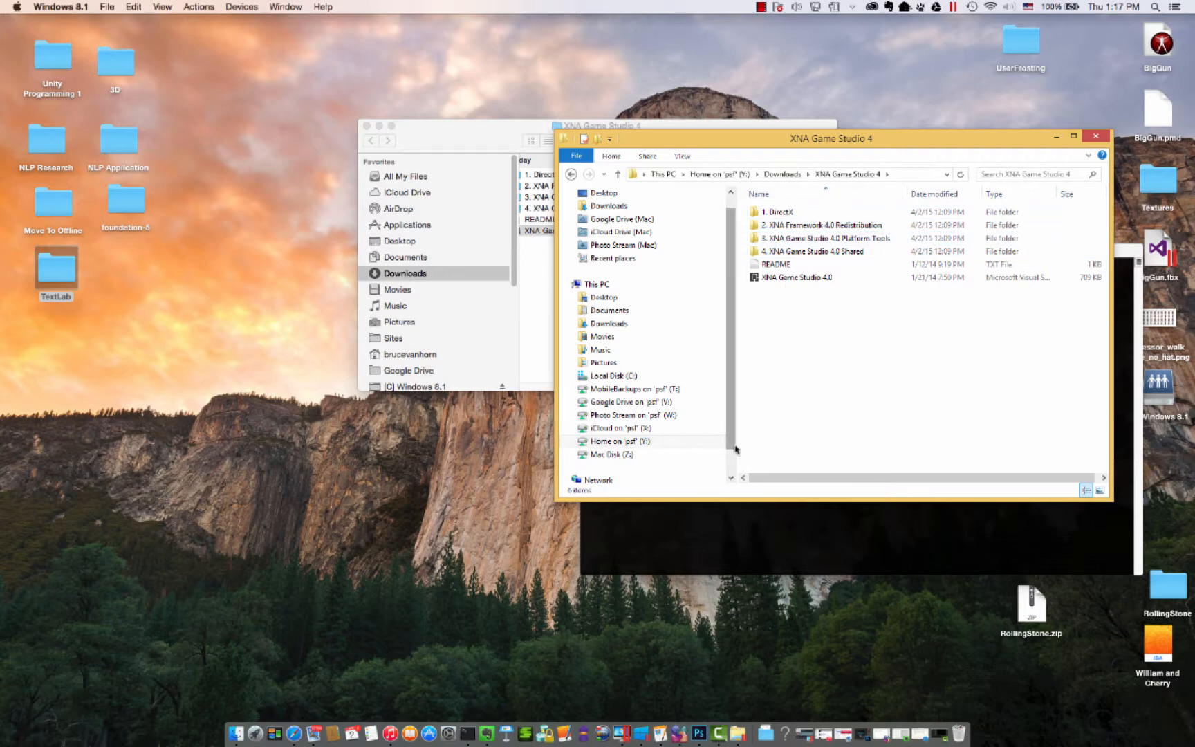
- Launch Visual Studio 2013 in the Windows 8.1 virtual machine and start a new project
{"action": "left_click", "coordinate": [642, 737]}
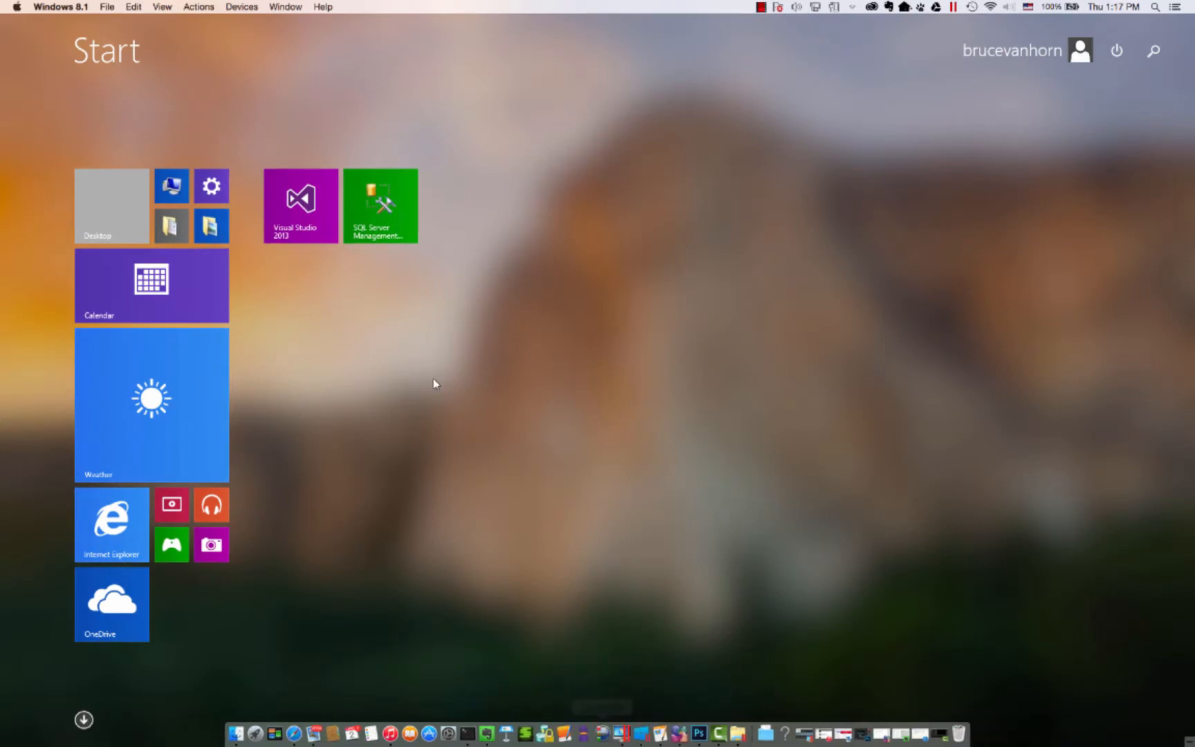
{"action": "left_click", "coordinate": [314, 199]}
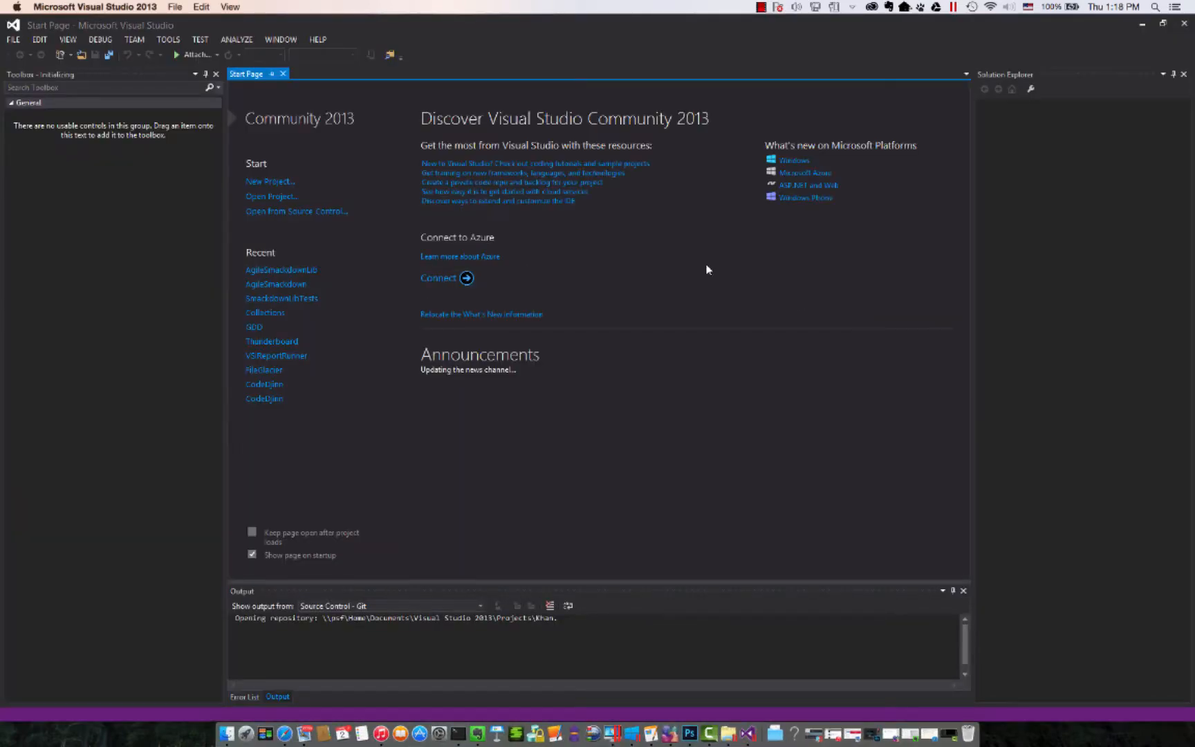
{"action": "left_click", "coordinate": [257, 182]}
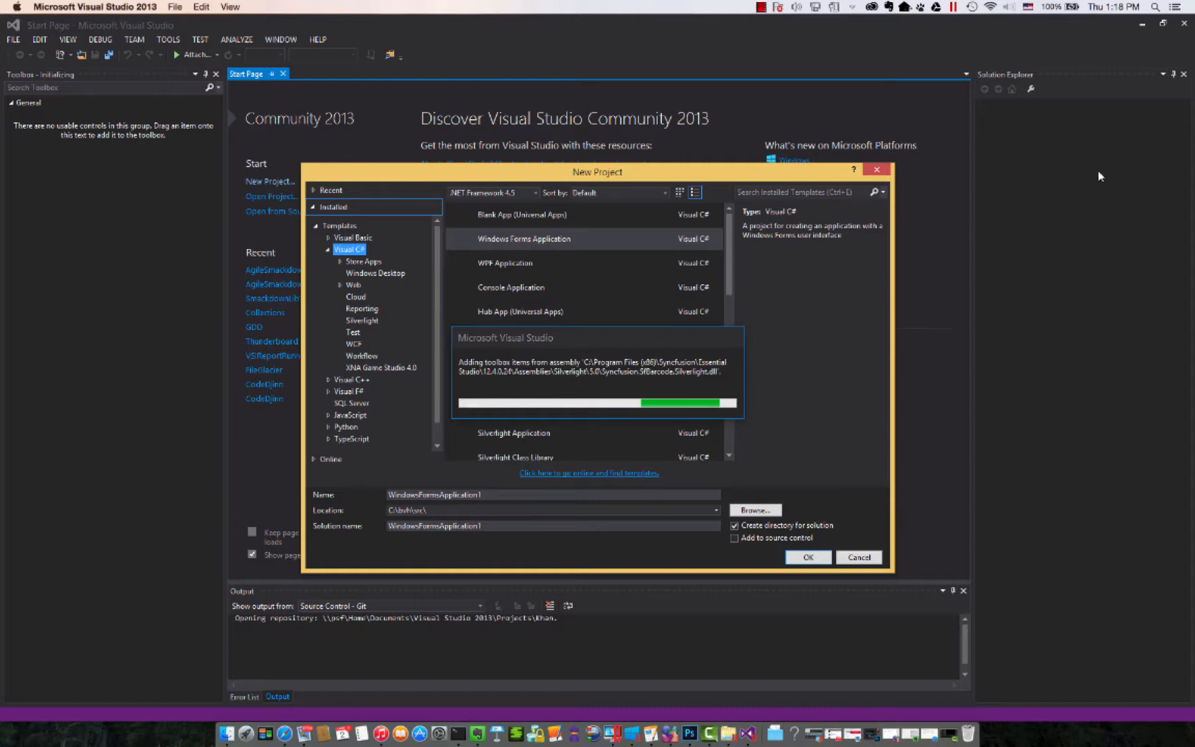
{"action": "left_click", "coordinate": [762, 9]}
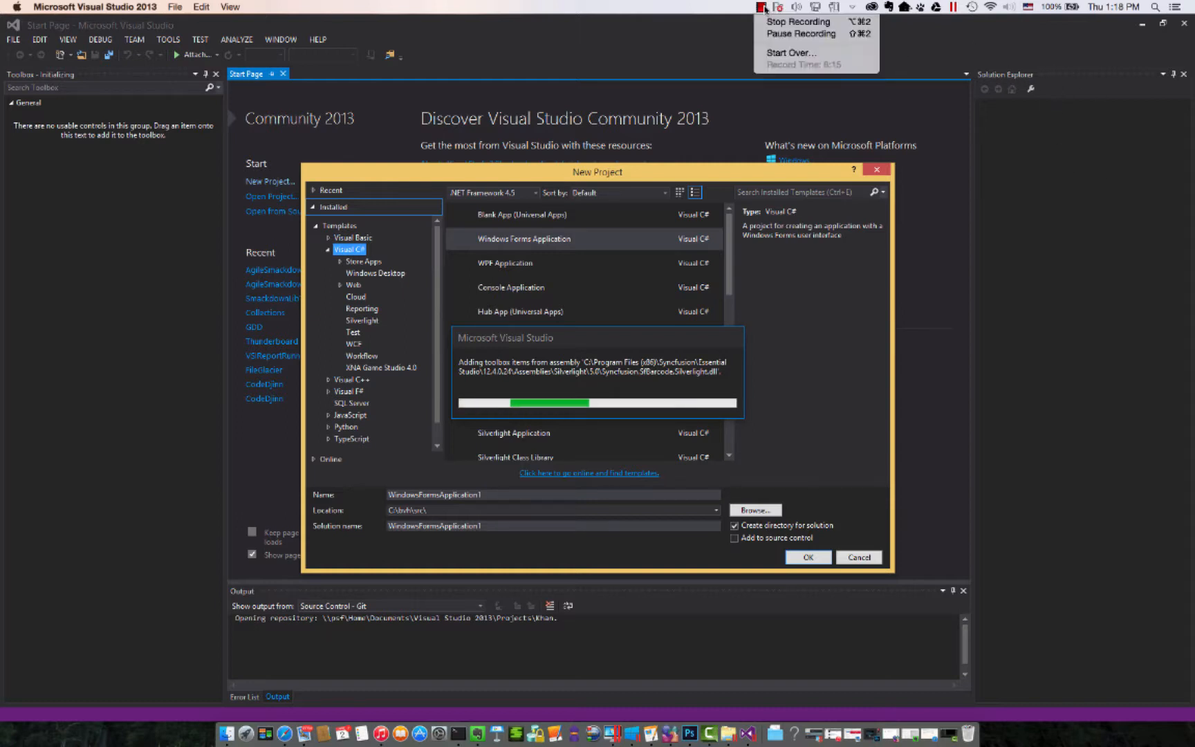
{"action": "left_click", "coordinate": [773, 34]}
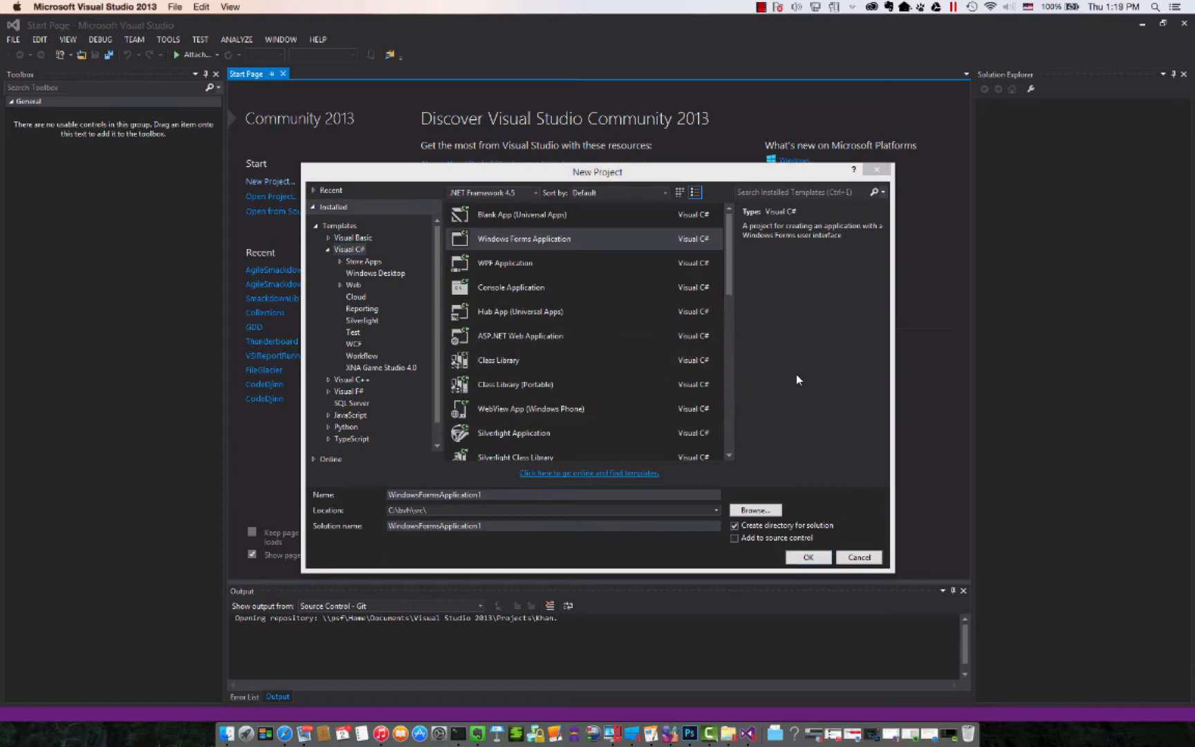
- Create a Visual C# project from the XNA Game Studio 4.0 template Windows Game (4.0) and name it VMTest
{"action": "left_click", "coordinate": [373, 367]}
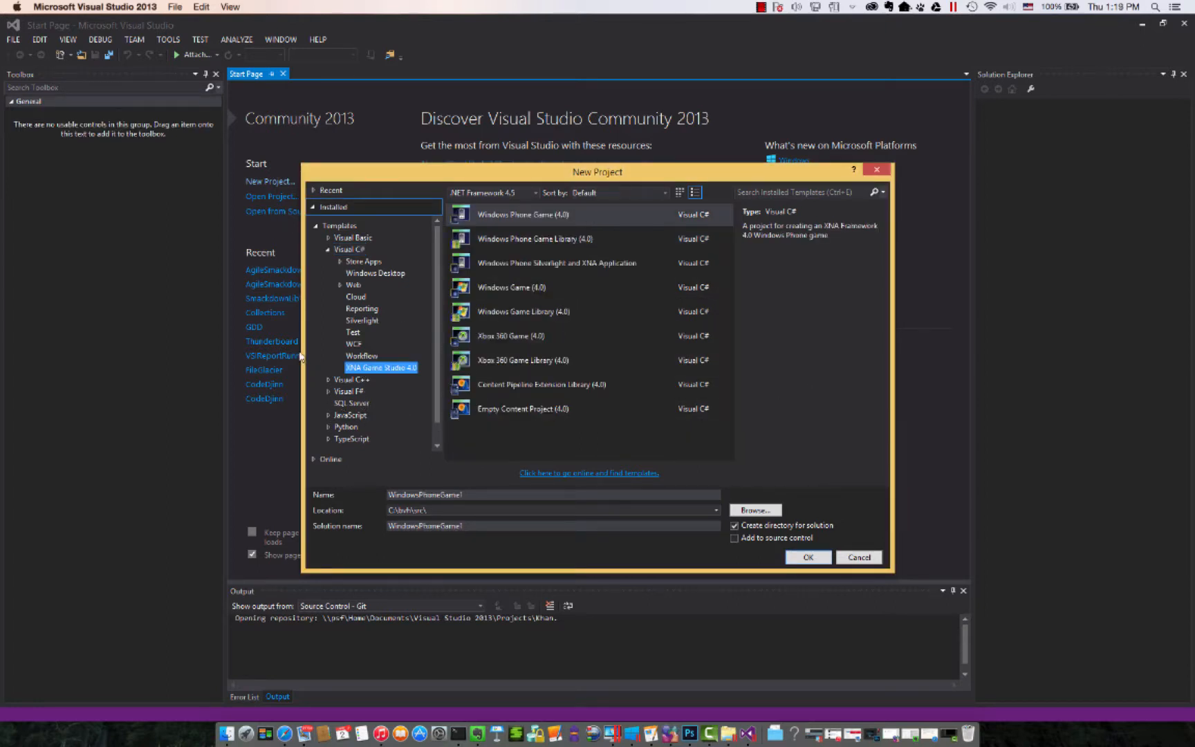
{"action": "left_click", "coordinate": [560, 288]}
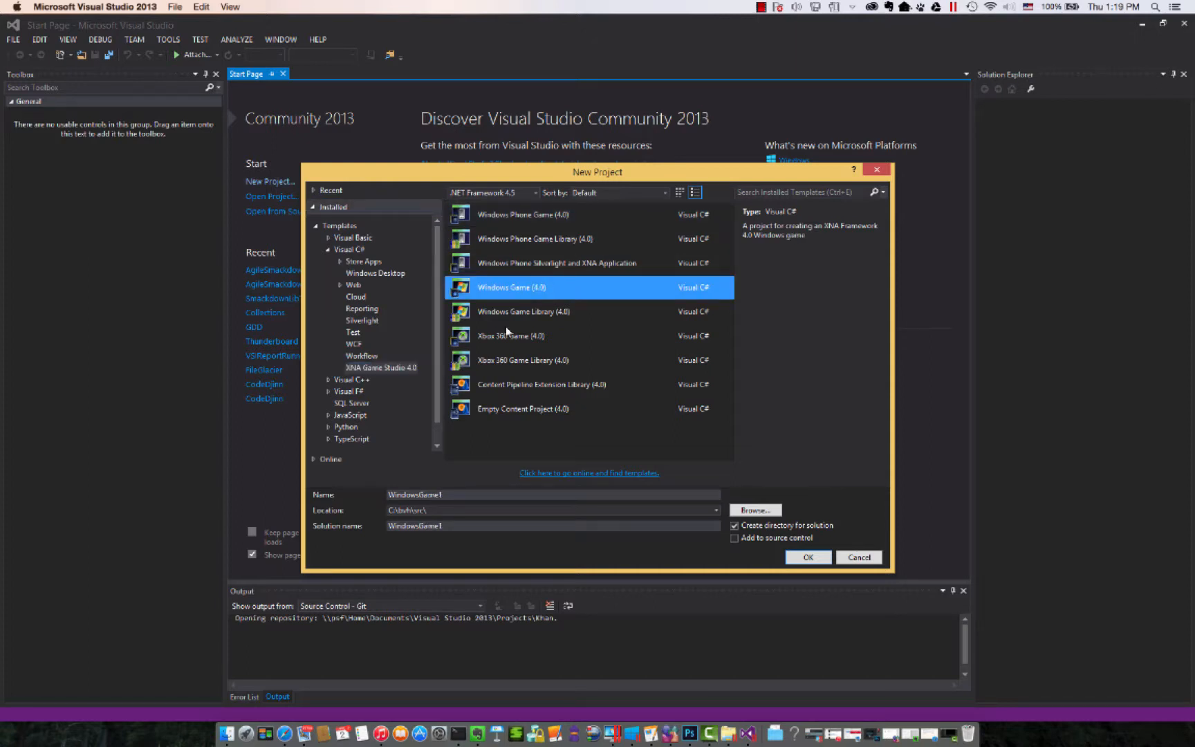
{"action": "double_click", "coordinate": [441, 495]}
{"action": "double_click", "coordinate": [441, 495]}
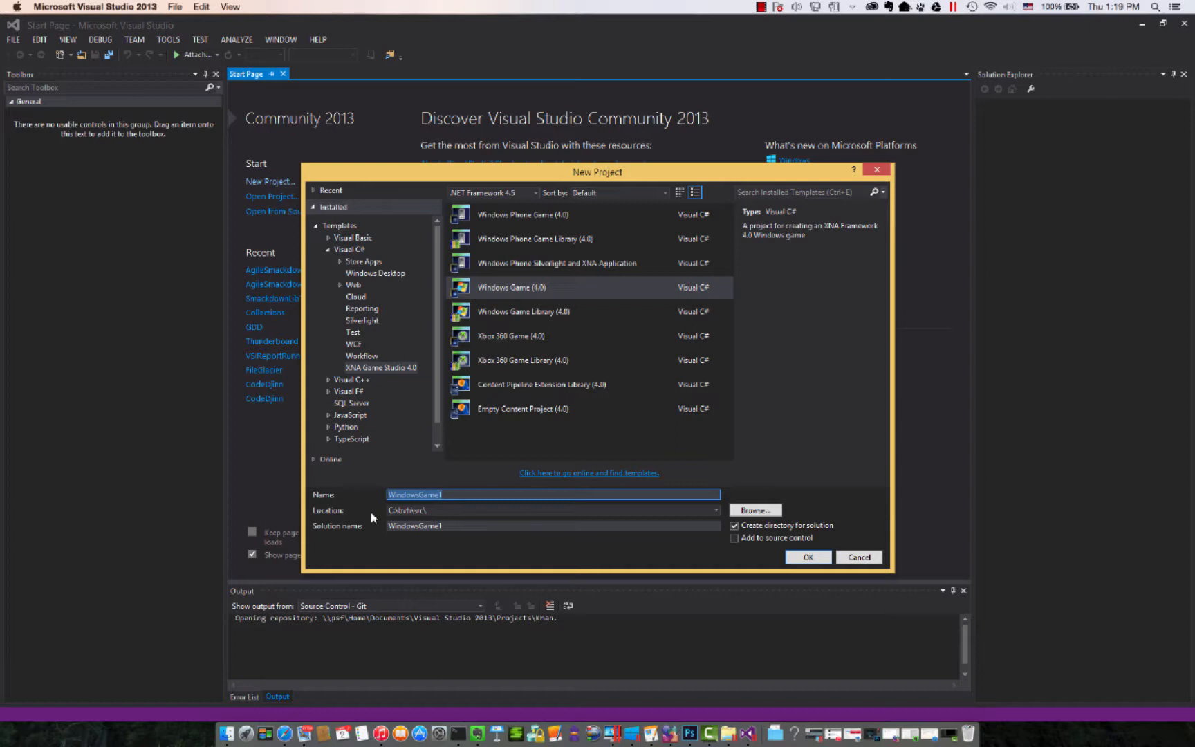
{"action": "type", "text": "Tes"}
{"action": "key", "text": "BackSpace"}
{"action": "key", "text": "BackSpace"}
{"action": "key", "text": "BackSpace"}
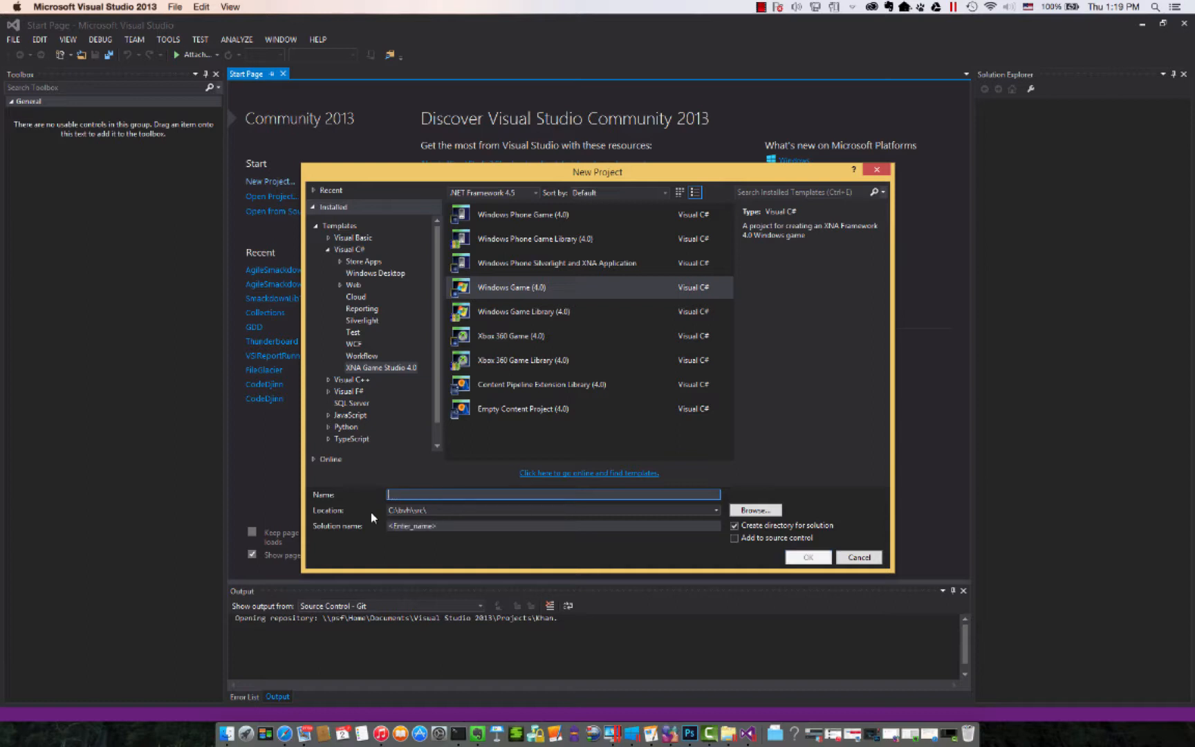
{"action": "type", "text": "VM"}
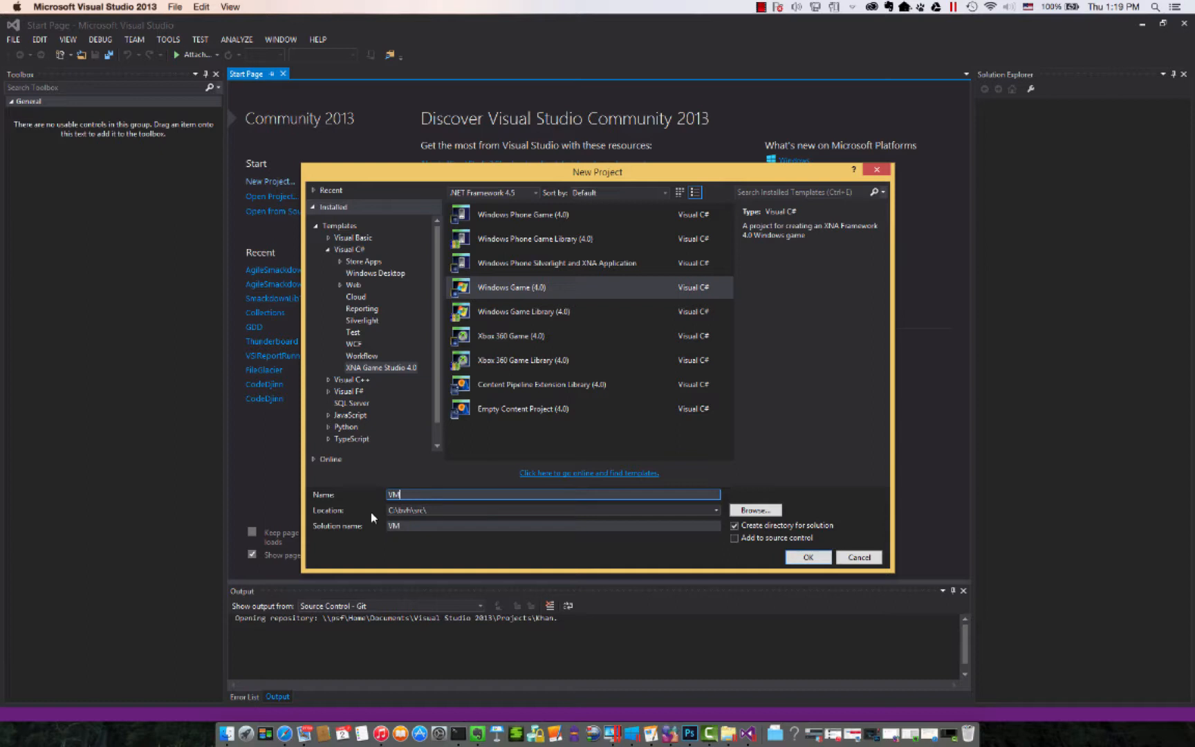
{"action": "type", "text": "Test"}
{"action": "left_click", "coordinate": [789, 557]}
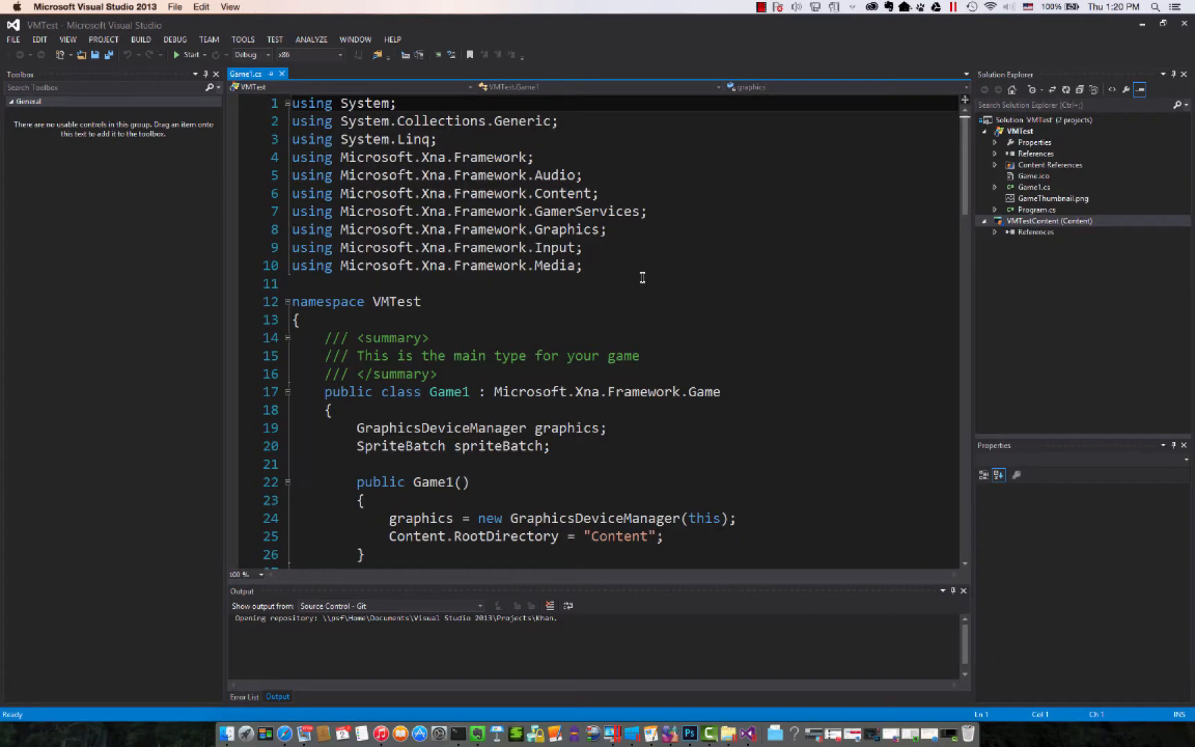
- Collapse the VMTest project in the solution tree to show VMTestContent, and test-run the game in Debug configuration until stopping it
{"action": "left_click", "coordinate": [984, 131]}
{"action": "left_click", "coordinate": [1010, 142]}
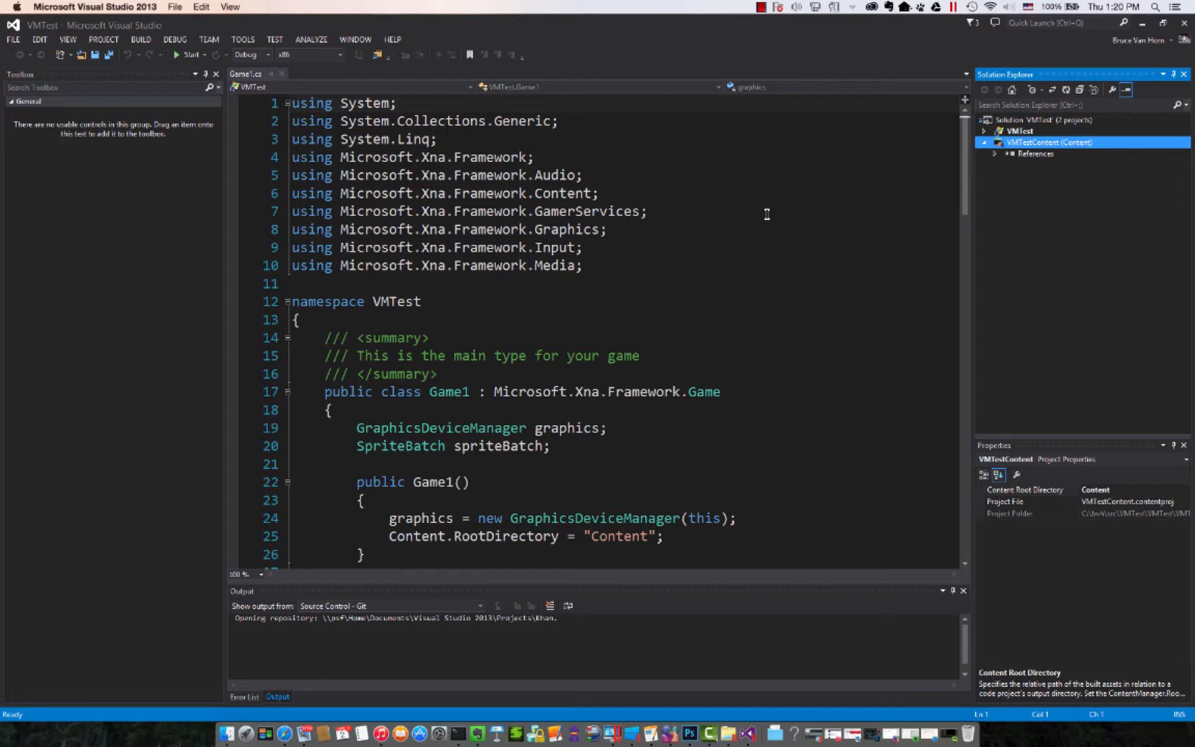
{"action": "left_click", "coordinate": [177, 55]}
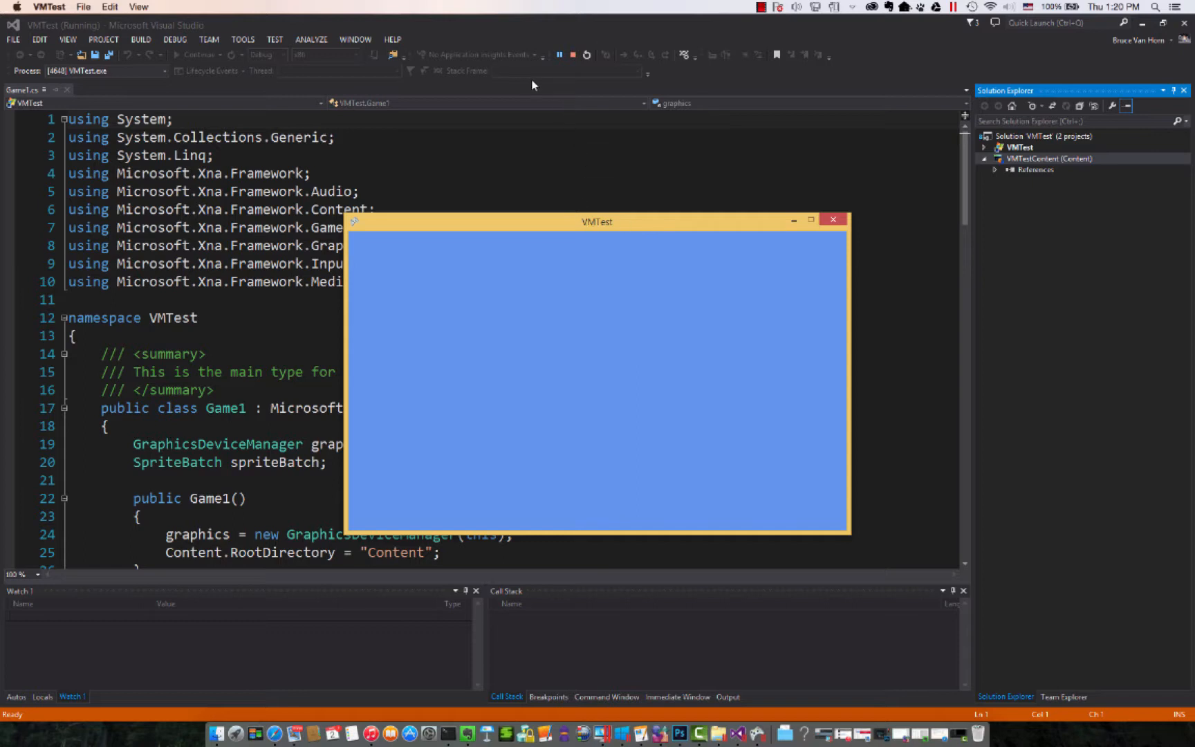
{"action": "left_click", "coordinate": [574, 57]}
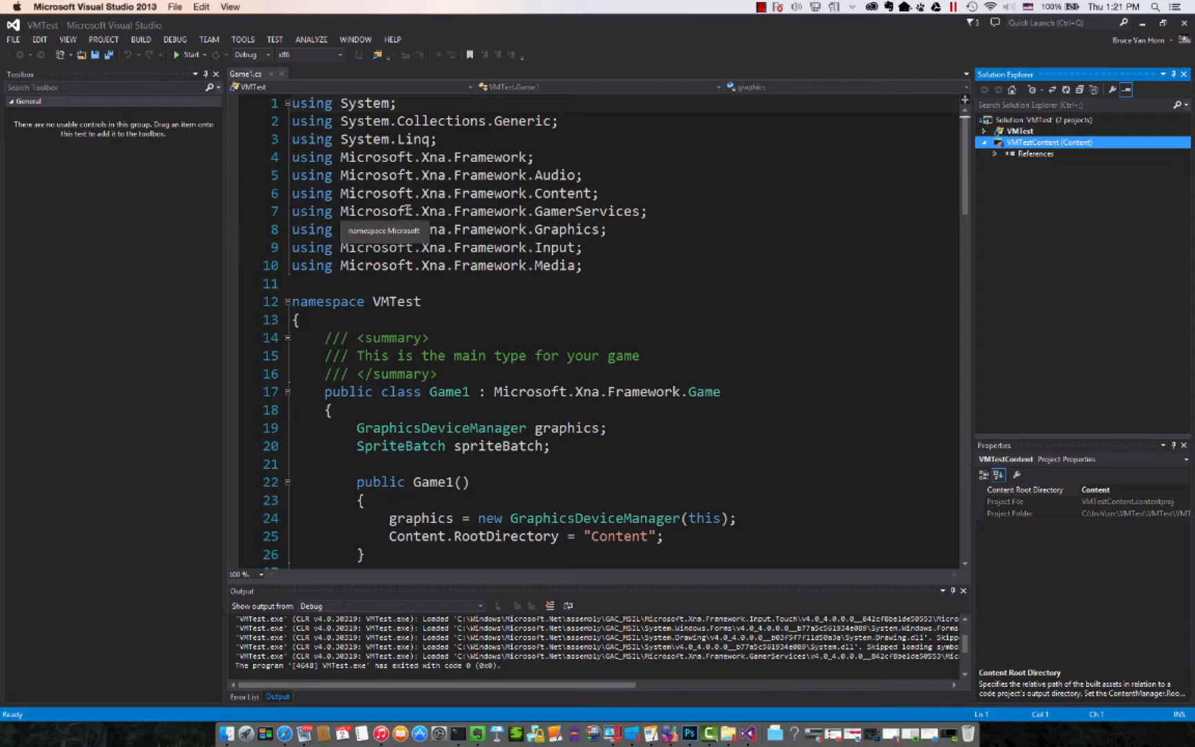
{"action": "left_click", "coordinate": [481, 286]}
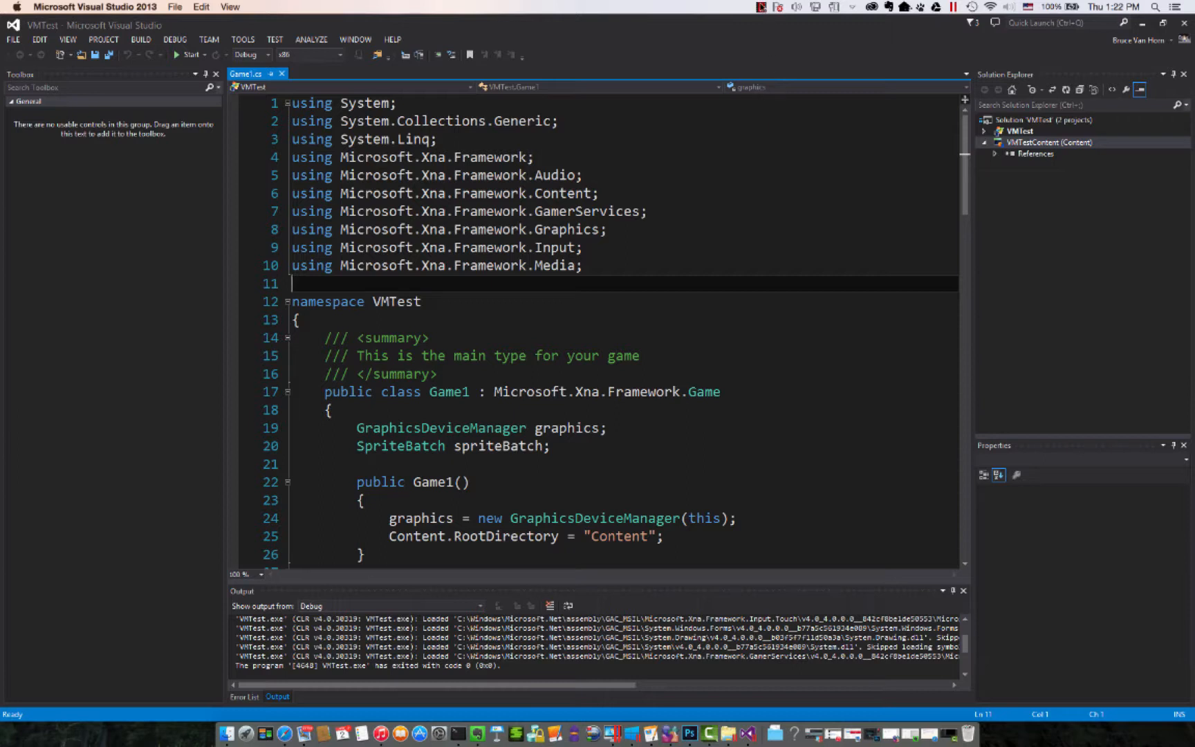
{"action": "left_click", "coordinate": [761, 7]}
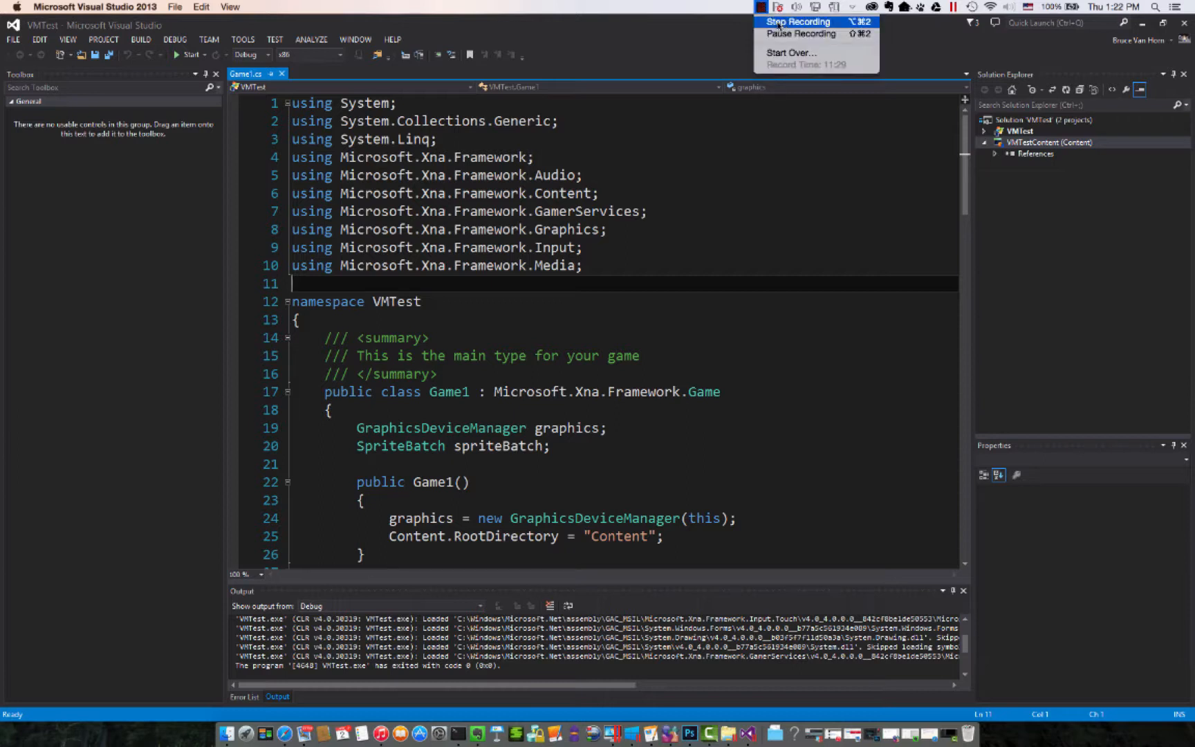